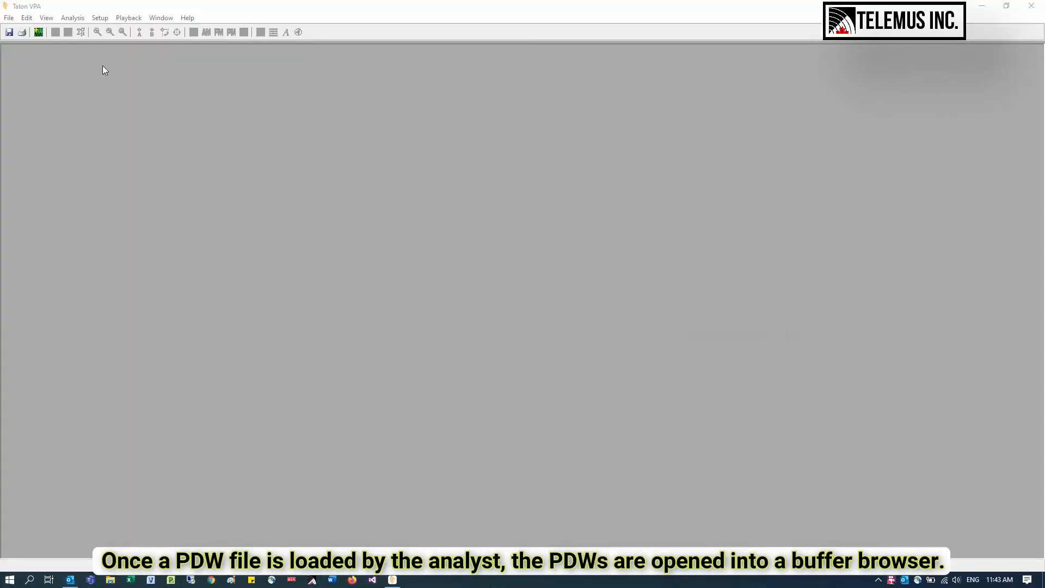
- Open the sample data set Unresolved Emitters.pdw and enlarge its buffer browser in the middle of the workspace
{"action": "left_click", "coordinate": [38, 34]}
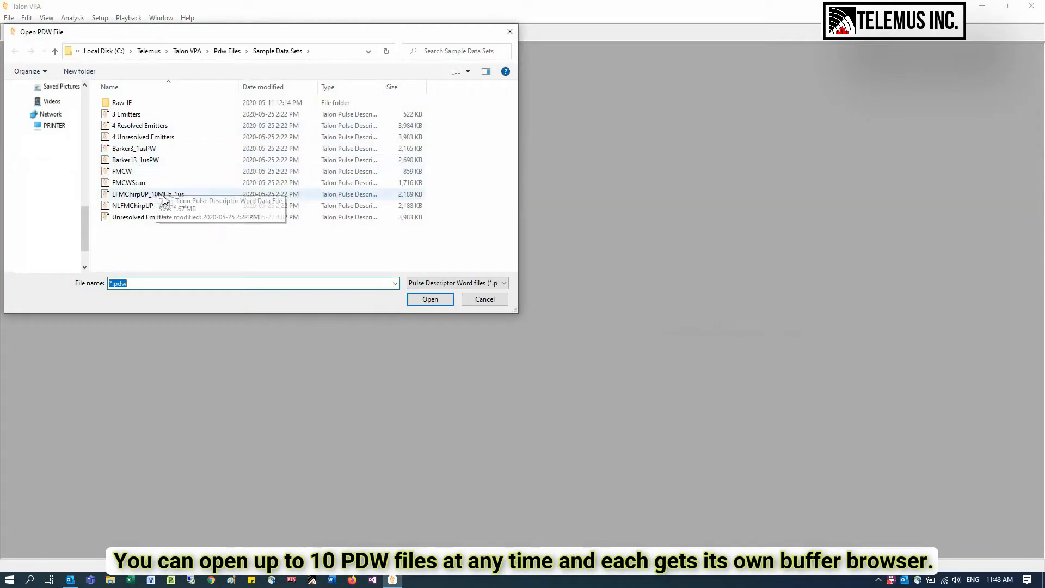
{"action": "double_click", "coordinate": [169, 213]}
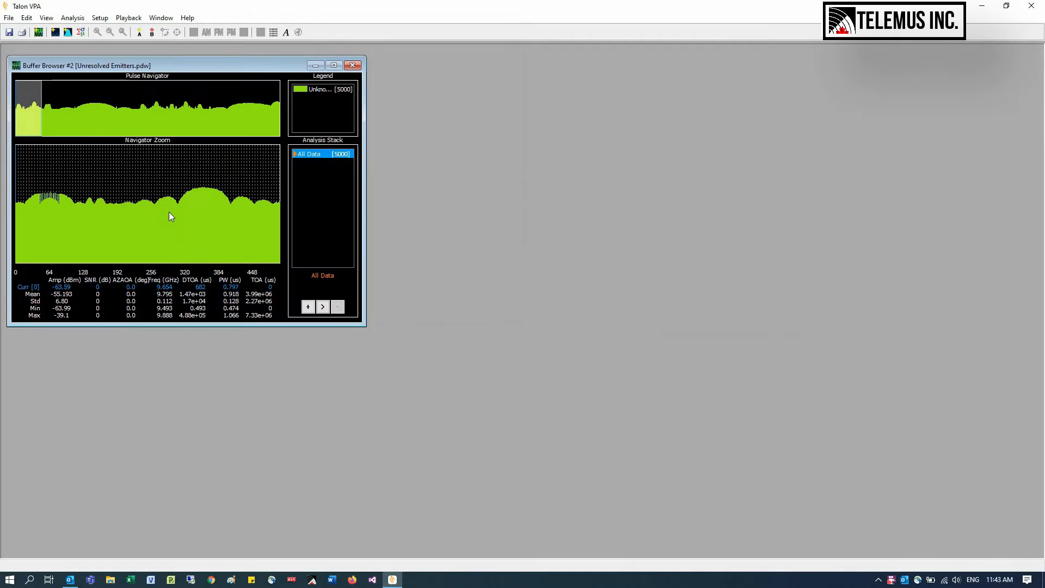
{"action": "left_click_drag", "start_coordinate": [361, 325], "coordinate": [644, 517]}
{"action": "left_click_drag", "start_coordinate": [305, 67], "coordinate": [477, 74]}
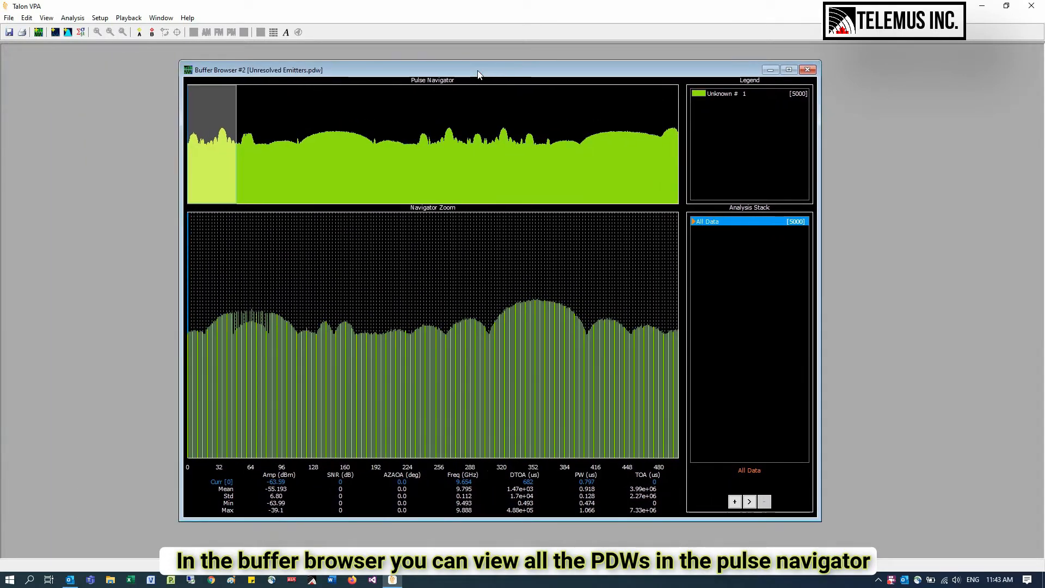
{"action": "left_click_drag", "start_coordinate": [226, 120], "coordinate": [386, 133]}
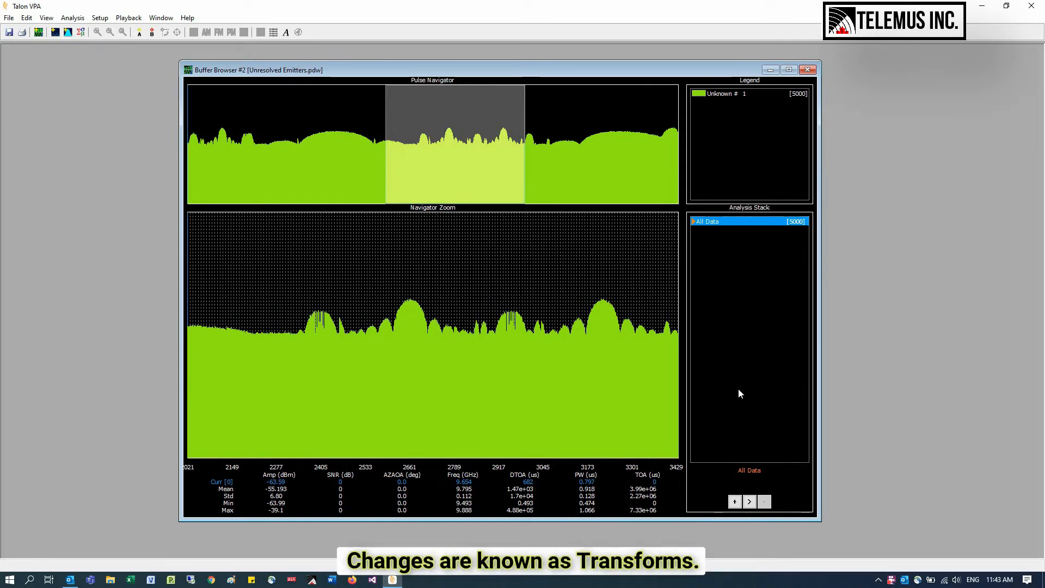
- Add a Filter/Delete transform that deletes pulses with amplitude <= -60 dBm from the record, and compare its data with All Data
{"action": "left_click", "coordinate": [735, 501]}
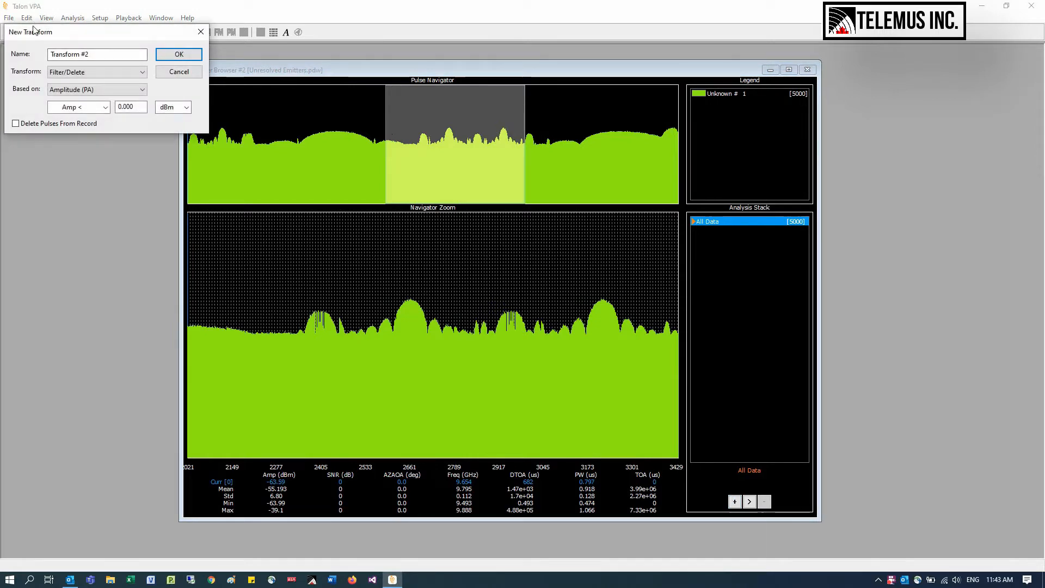
{"action": "left_click_drag", "start_coordinate": [37, 35], "coordinate": [406, 248]}
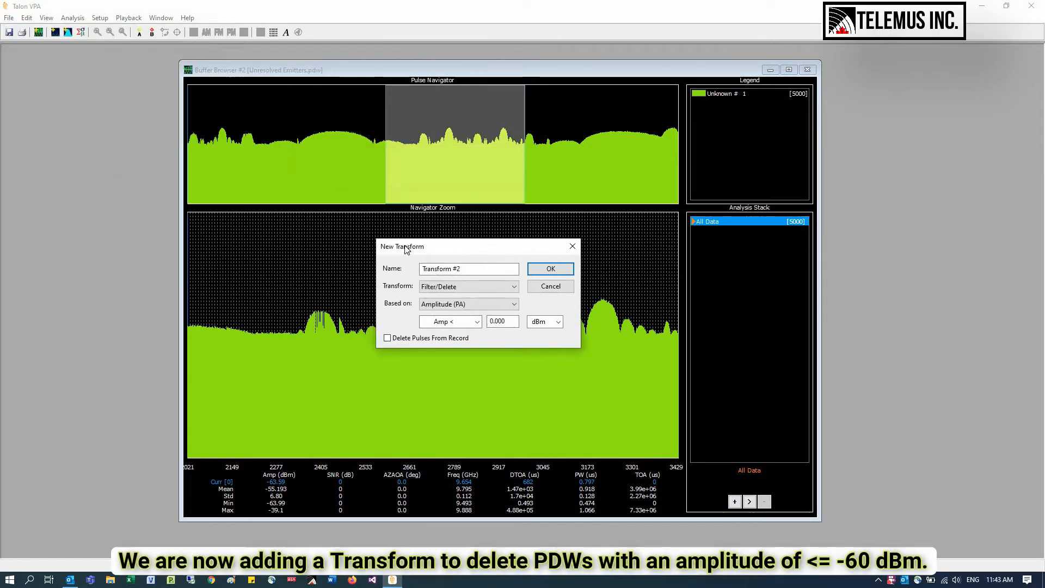
{"action": "left_click", "coordinate": [475, 322]}
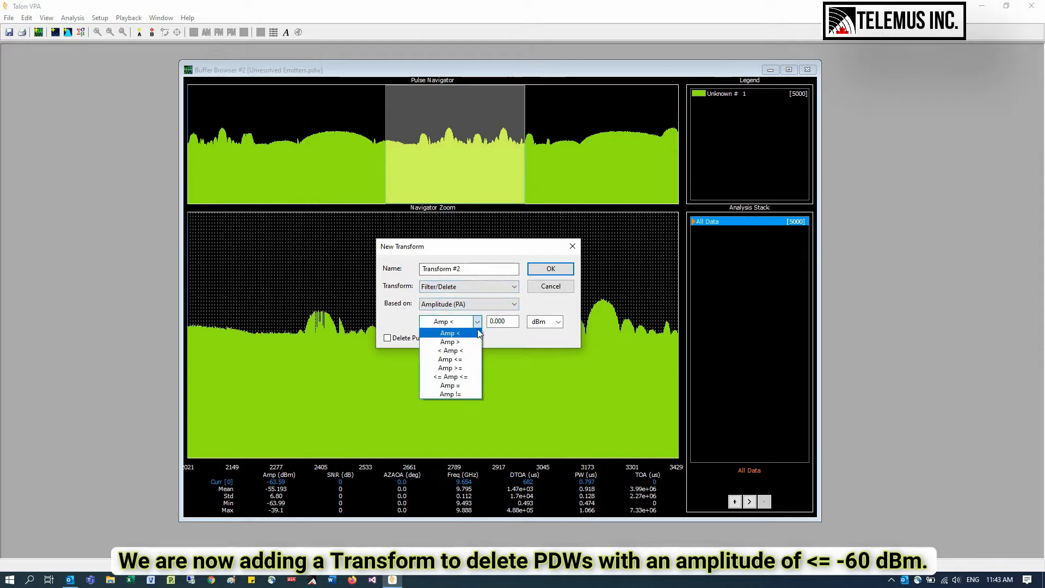
{"action": "left_click", "coordinate": [476, 360]}
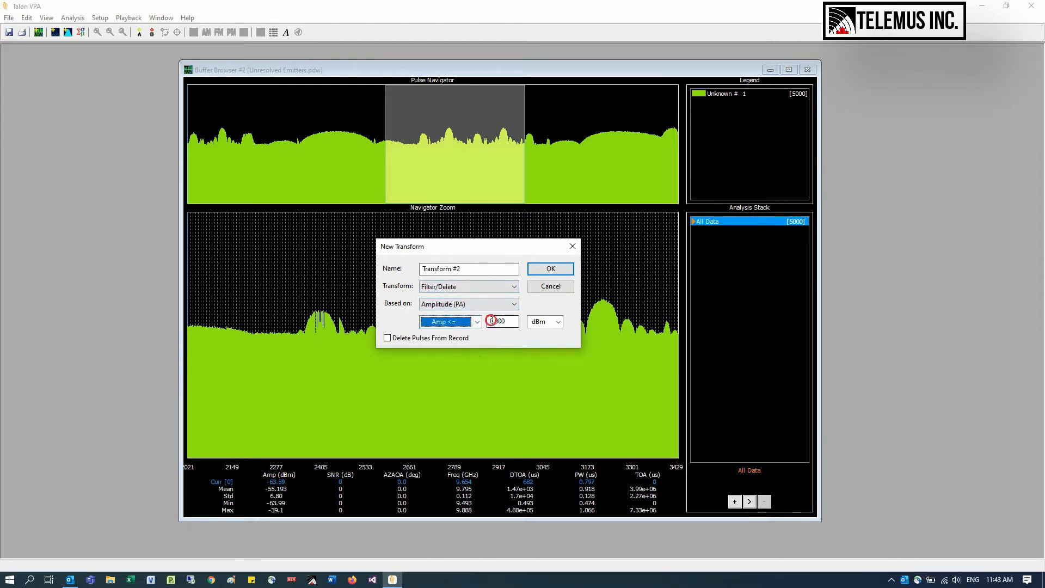
{"action": "left_click", "coordinate": [492, 320]}
{"action": "type", "text": "-6"}
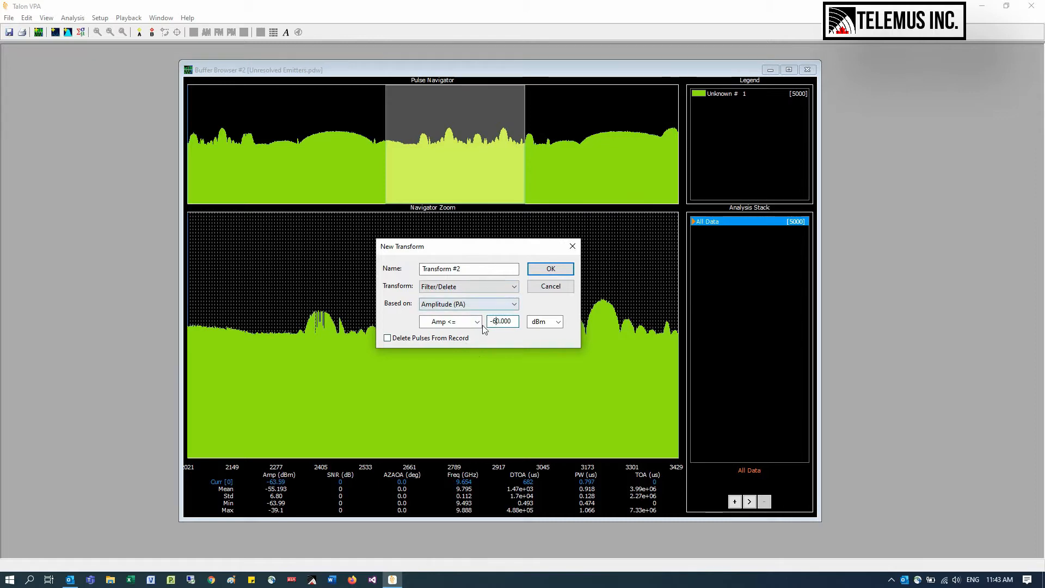
{"action": "left_click", "coordinate": [464, 337]}
{"action": "left_click", "coordinate": [550, 269]}
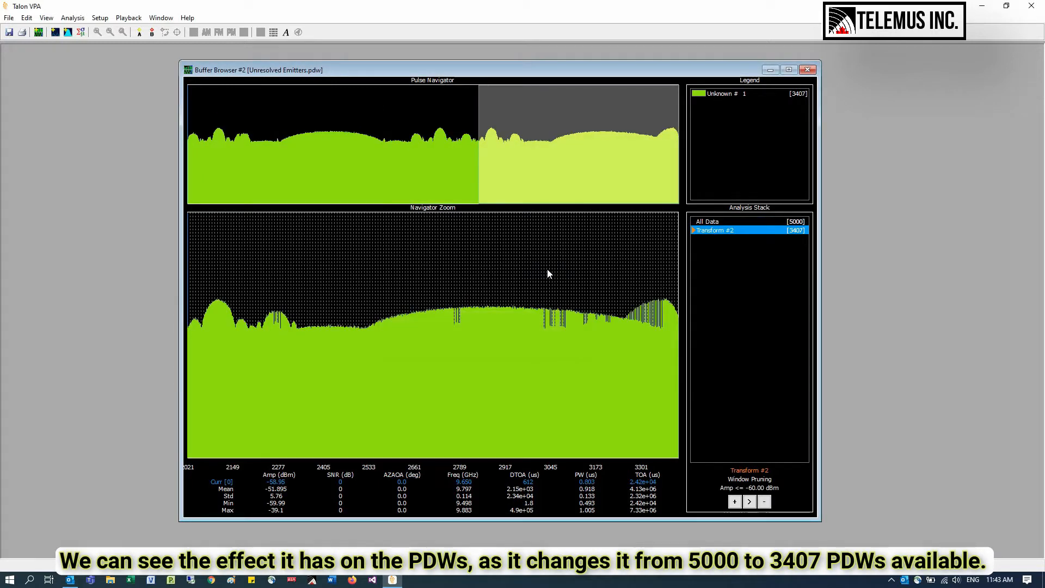
{"action": "left_click", "coordinate": [707, 222]}
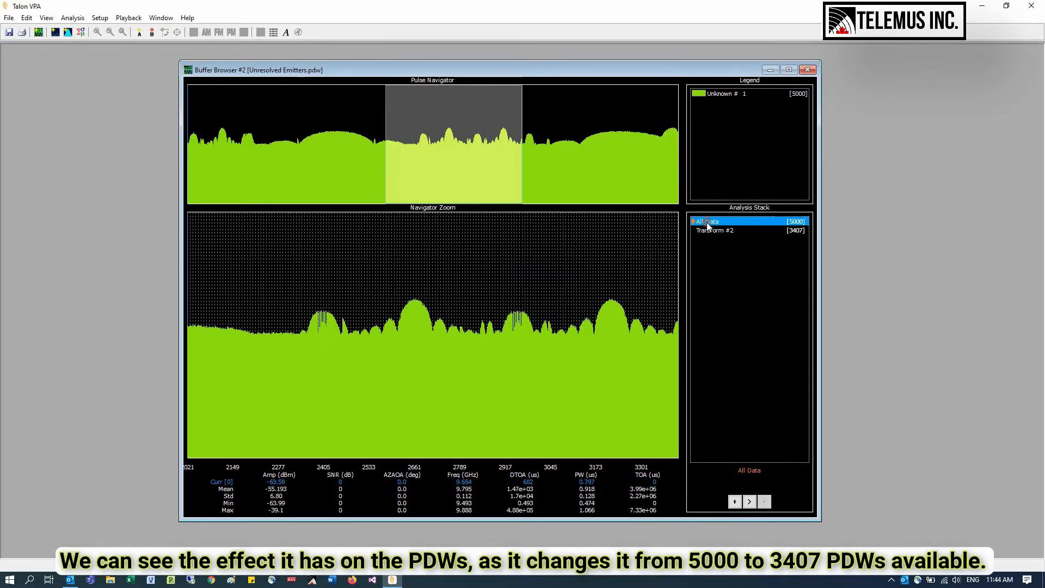
{"action": "left_click", "coordinate": [710, 232]}
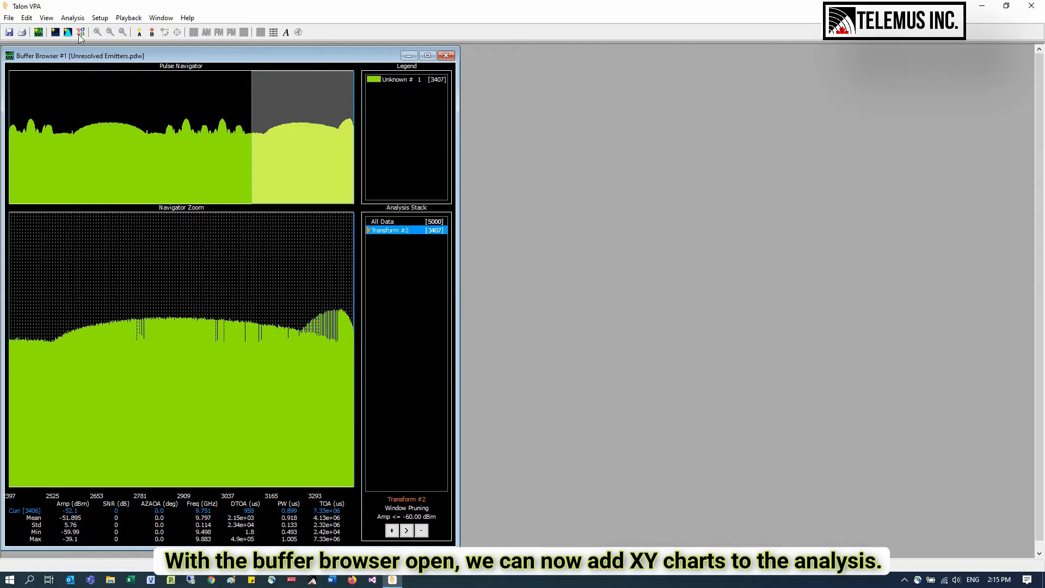
- Add an XY points chart of amplitude, frequency, pulse width and DTOA against TOA, and enlarge it beside the buffer browser
{"action": "left_click", "coordinate": [55, 32]}
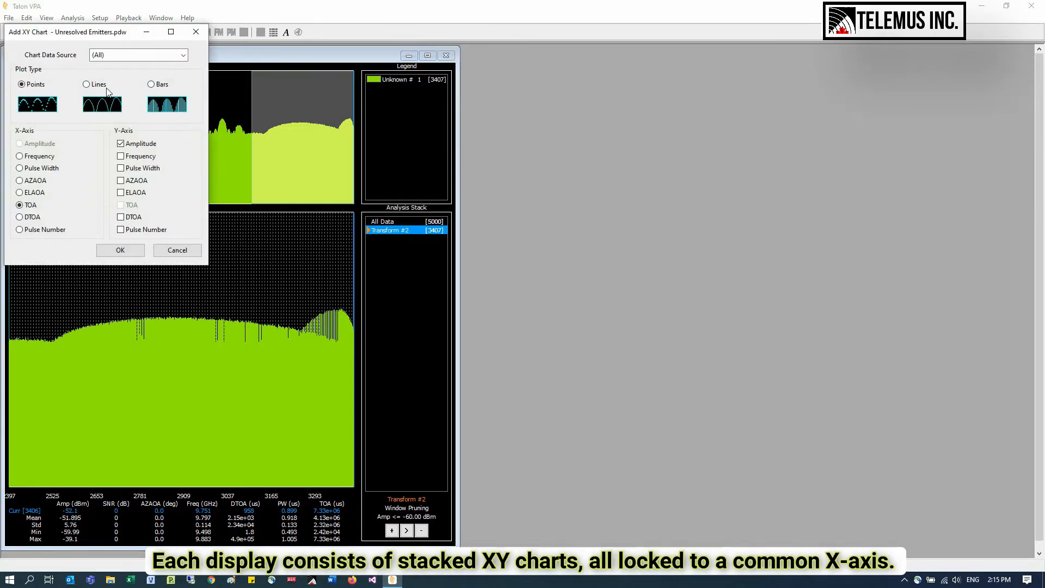
{"action": "left_click", "coordinate": [141, 156]}
{"action": "left_click", "coordinate": [142, 168]}
{"action": "left_click", "coordinate": [139, 253]}
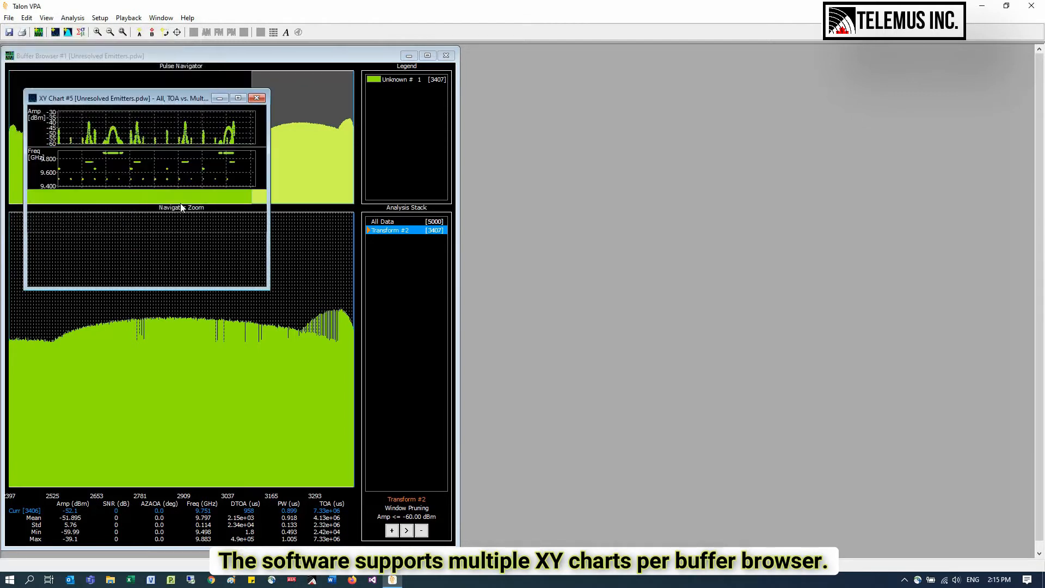
{"action": "left_click_drag", "start_coordinate": [213, 105], "coordinate": [630, 56]}
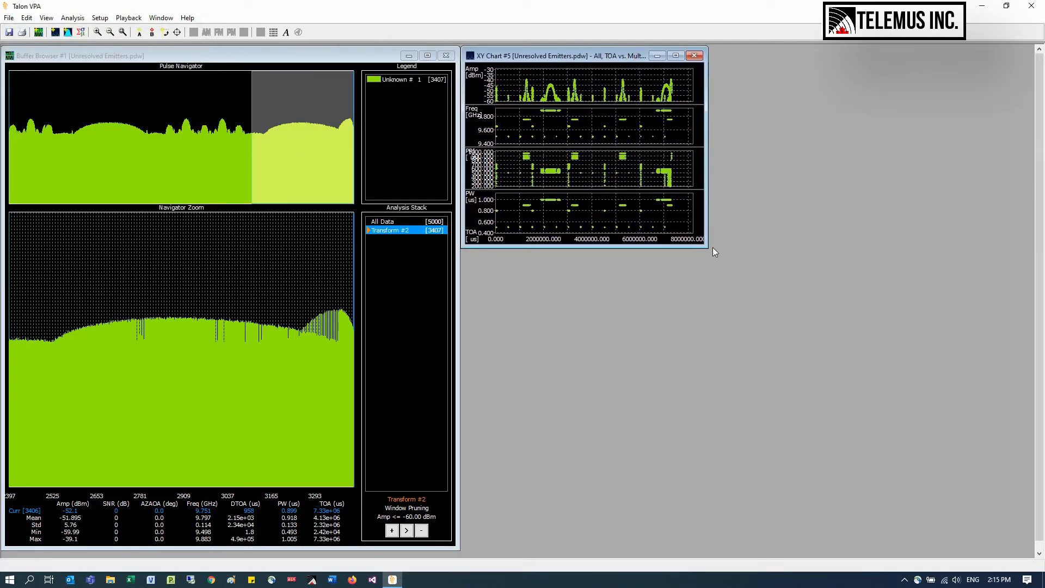
{"action": "left_click_drag", "start_coordinate": [709, 248], "coordinate": [1030, 552]}
{"action": "right_click", "coordinate": [666, 361]}
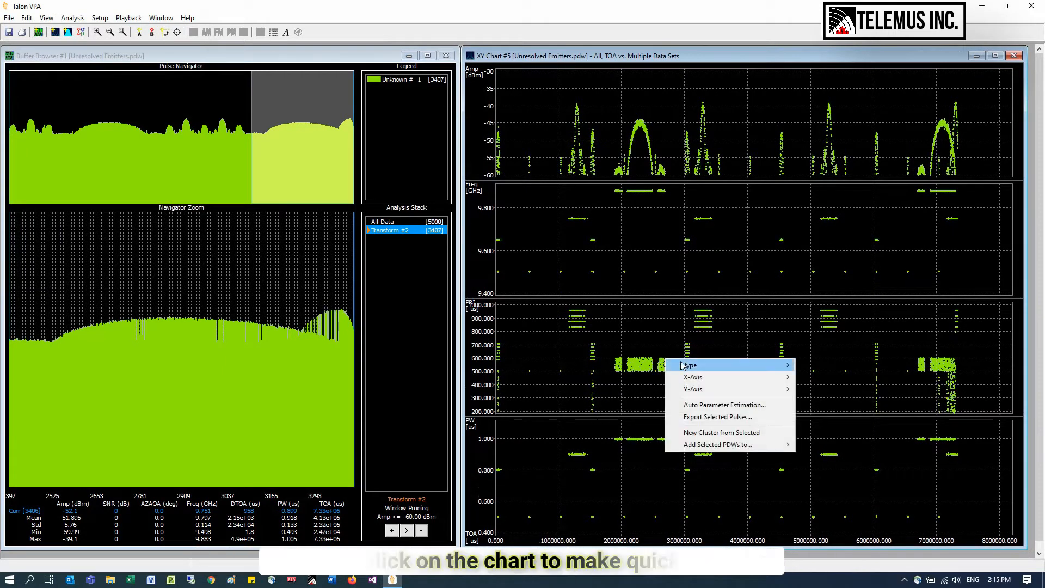
{"action": "mouse_move", "coordinate": [696, 389]}
{"action": "left_click", "coordinate": [592, 364]}
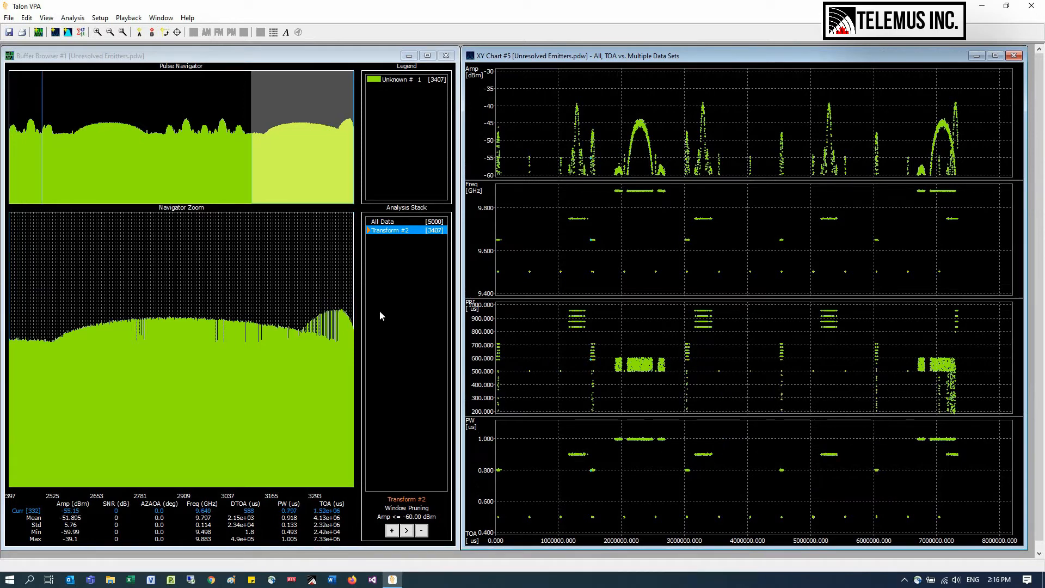
{"action": "left_click_drag", "start_coordinate": [35, 277], "coordinate": [333, 318]}
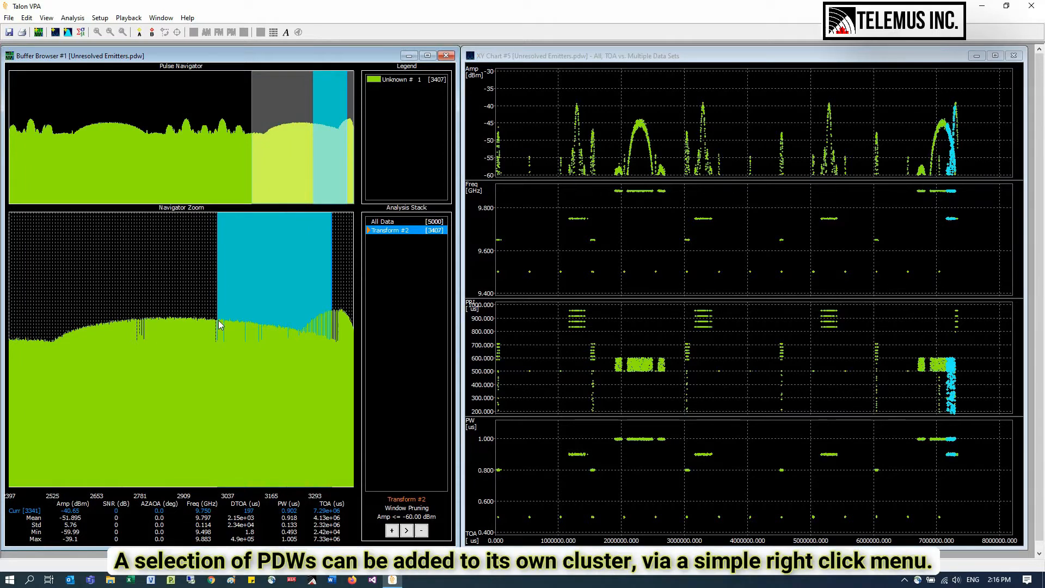
- Select all pulses around 9.75 GHz in the frequency chart and form a new cluster from them
{"action": "left_click_drag", "start_coordinate": [968, 231], "coordinate": [558, 216]}
{"action": "right_click", "coordinate": [575, 219]}
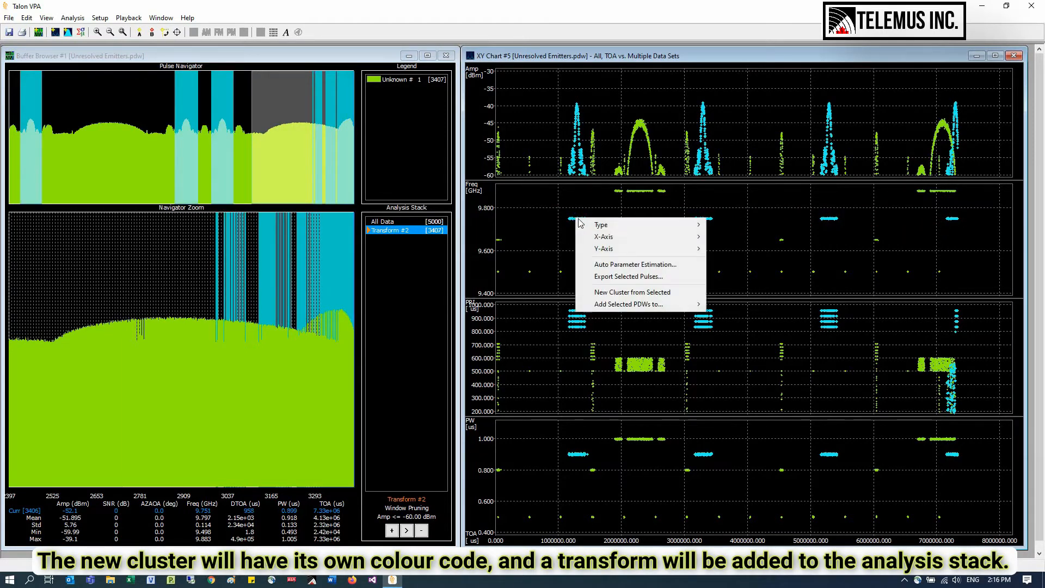
{"action": "left_click", "coordinate": [599, 292]}
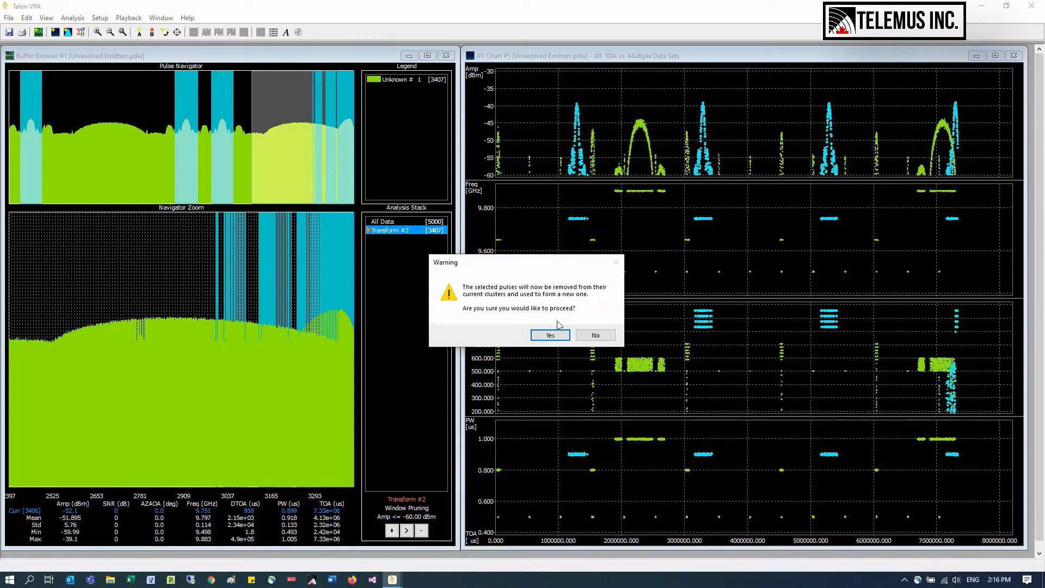
{"action": "left_click", "coordinate": [548, 334]}
- Select the row of pulses around 9.5 GHz in the frequency chart, form another new cluster from them and clear the selection
{"action": "mouse_move", "coordinate": [847, 281]}
{"action": "left_mouse_down"}
{"action": "mouse_move", "coordinate": [525, 284]}
{"action": "mouse_move", "coordinate": [484, 264]}
{"action": "left_mouse_up"}
{"action": "right_click", "coordinate": [532, 273]}
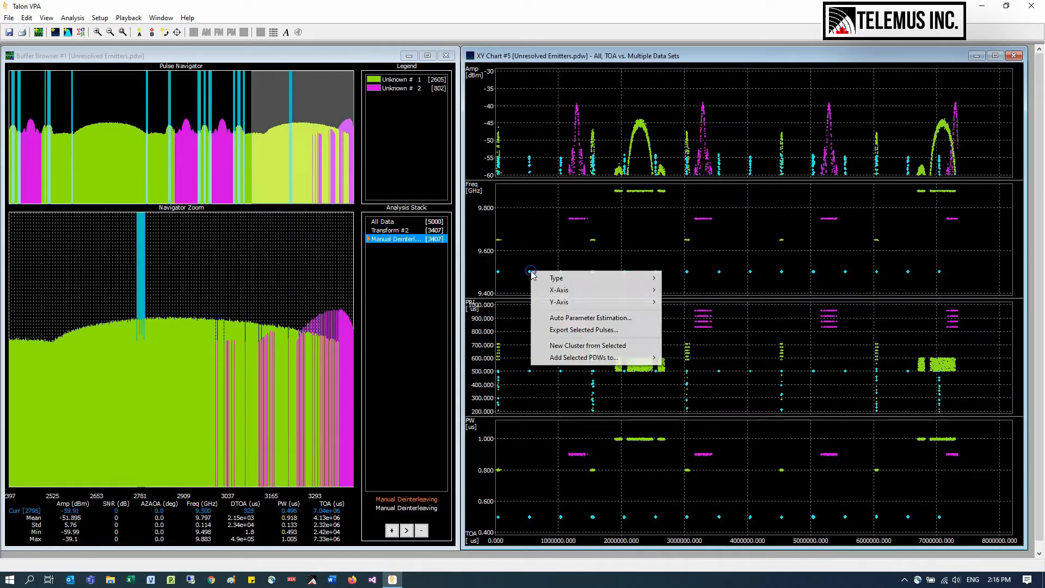
{"action": "left_click", "coordinate": [583, 349]}
{"action": "left_click", "coordinate": [553, 335]}
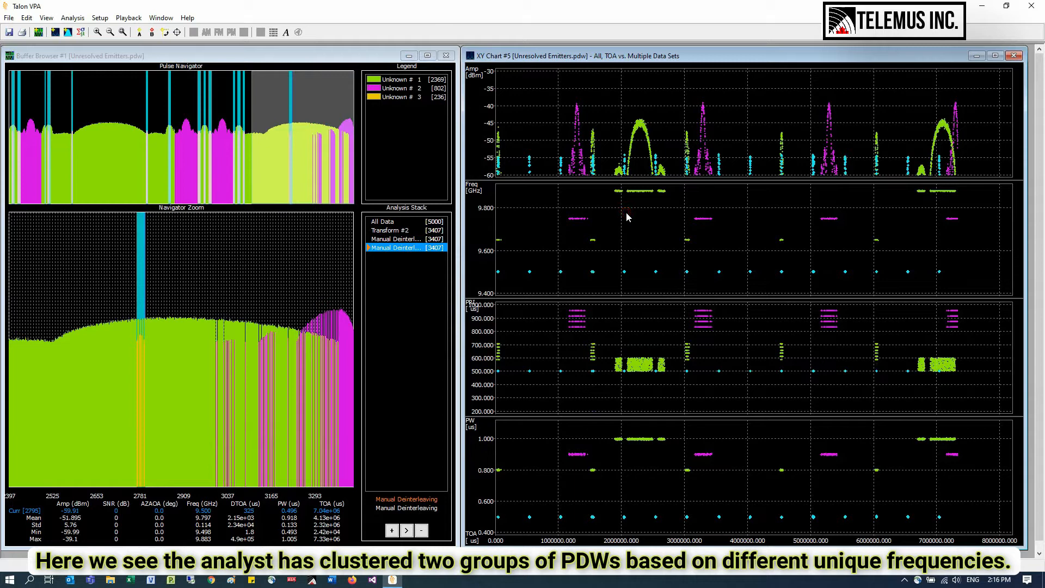
{"action": "left_click", "coordinate": [581, 220]}
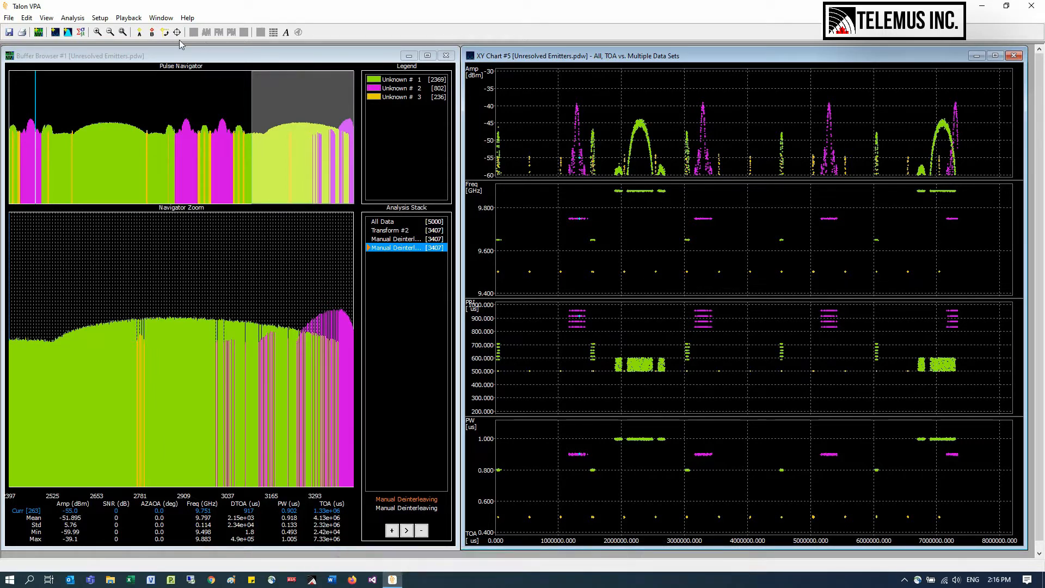
- Measure between the first two magenta amplitude peaks using markers A and B, and hide both markers
{"action": "left_click", "coordinate": [140, 34]}
{"action": "left_click", "coordinate": [667, 91]}
{"action": "left_click_drag", "start_coordinate": [667, 92], "coordinate": [577, 92]}
{"action": "left_click", "coordinate": [153, 32]}
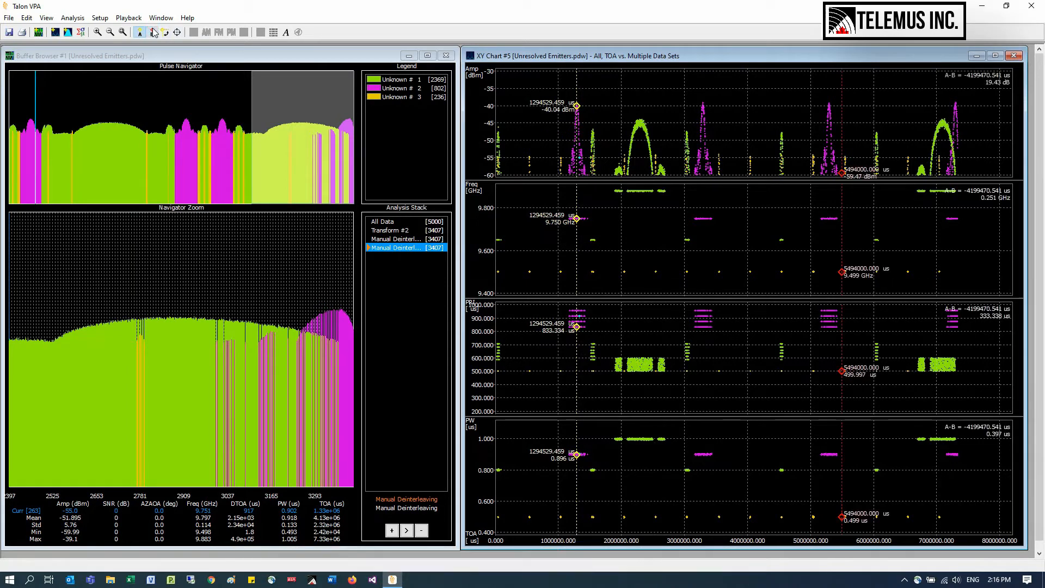
{"action": "left_click_drag", "start_coordinate": [841, 93], "coordinate": [702, 92]}
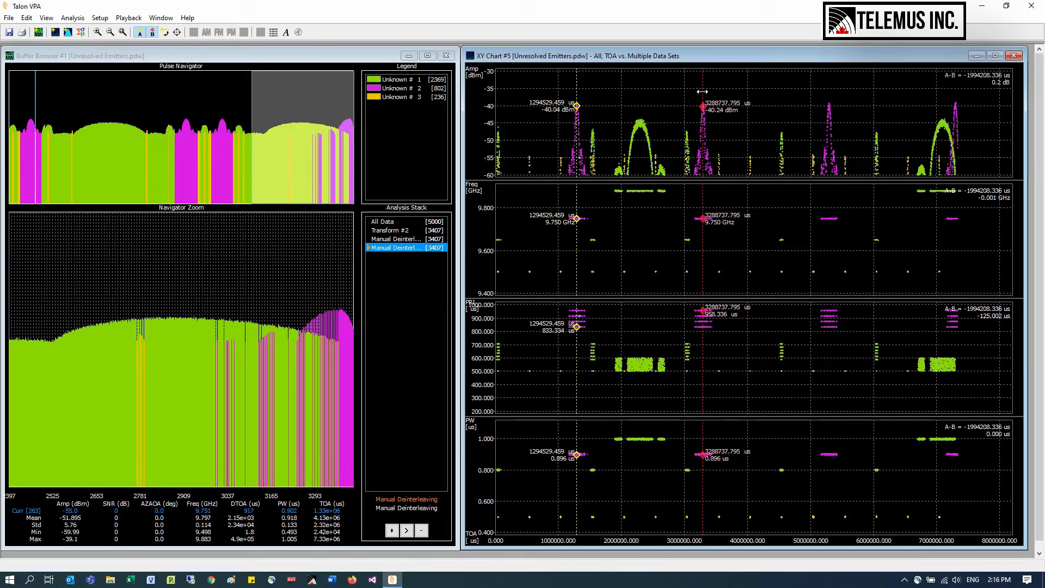
{"action": "left_click", "coordinate": [140, 32]}
{"action": "left_click", "coordinate": [153, 32]}
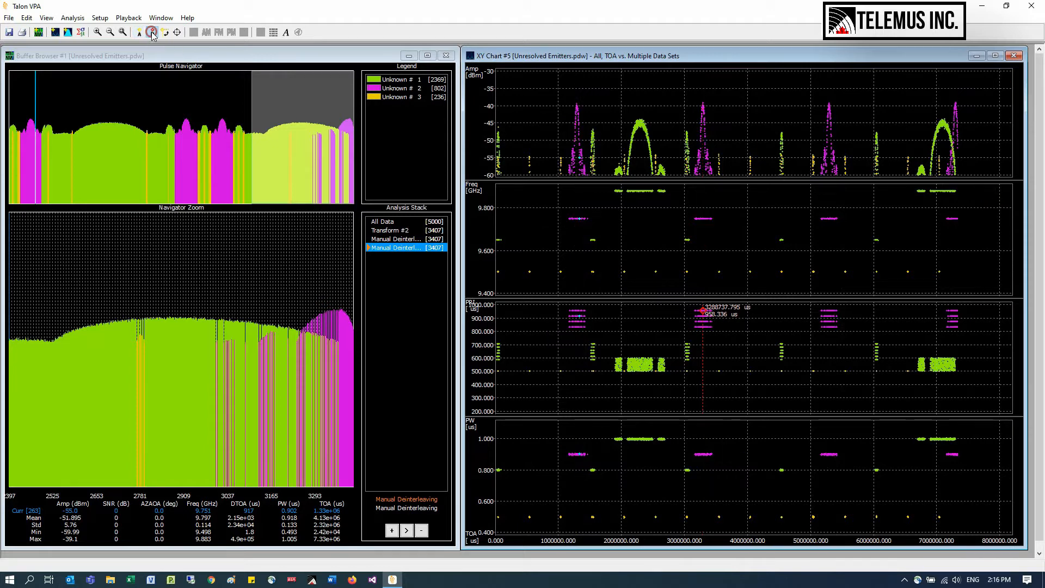
- Examine the pulses between the first two magenta groups in the PRI chart up close and restore the full chart range
{"action": "left_click", "coordinate": [97, 32]}
{"action": "left_click_drag", "start_coordinate": [564, 318], "coordinate": [719, 381]}
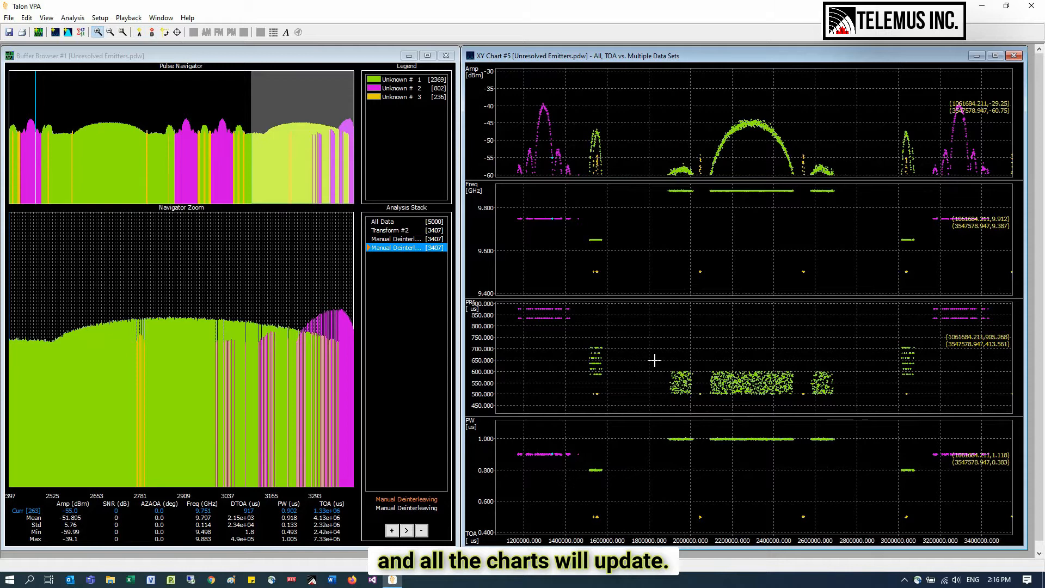
{"action": "left_click", "coordinate": [123, 33]}
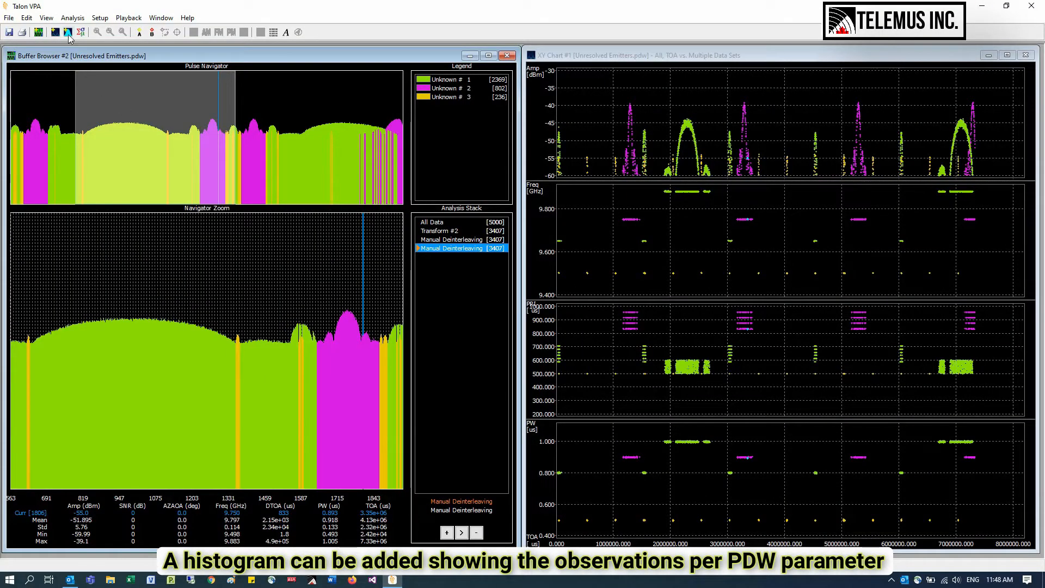
- Add a frequency histogram with (All) as the data source and enlarge it over the buffer browser
{"action": "left_click", "coordinate": [68, 33]}
{"action": "left_click_drag", "start_coordinate": [76, 36], "coordinate": [214, 196]}
{"action": "left_click", "coordinate": [253, 214]}
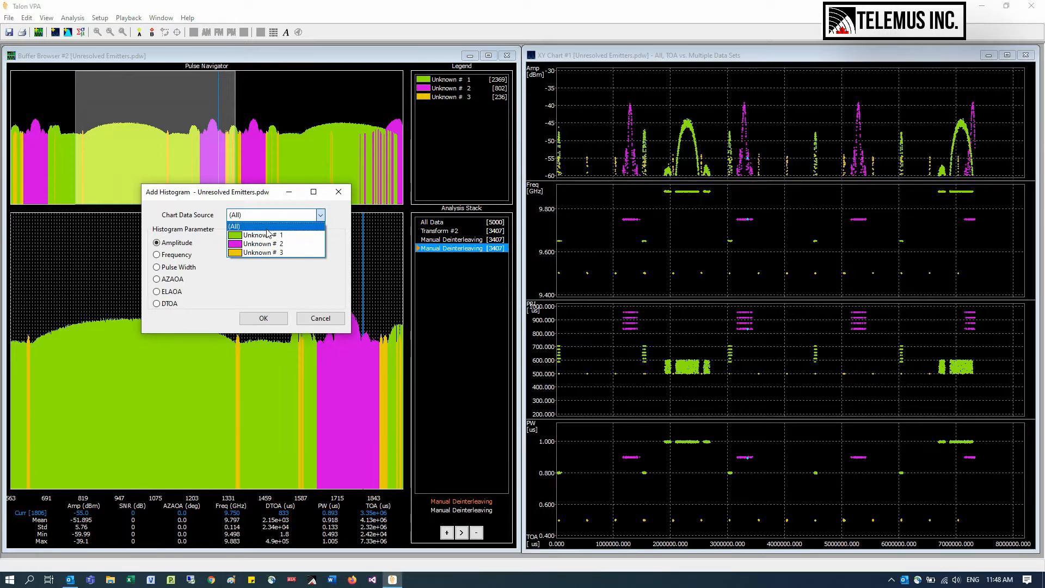
{"action": "left_click", "coordinate": [266, 226]}
{"action": "left_click", "coordinate": [185, 255]}
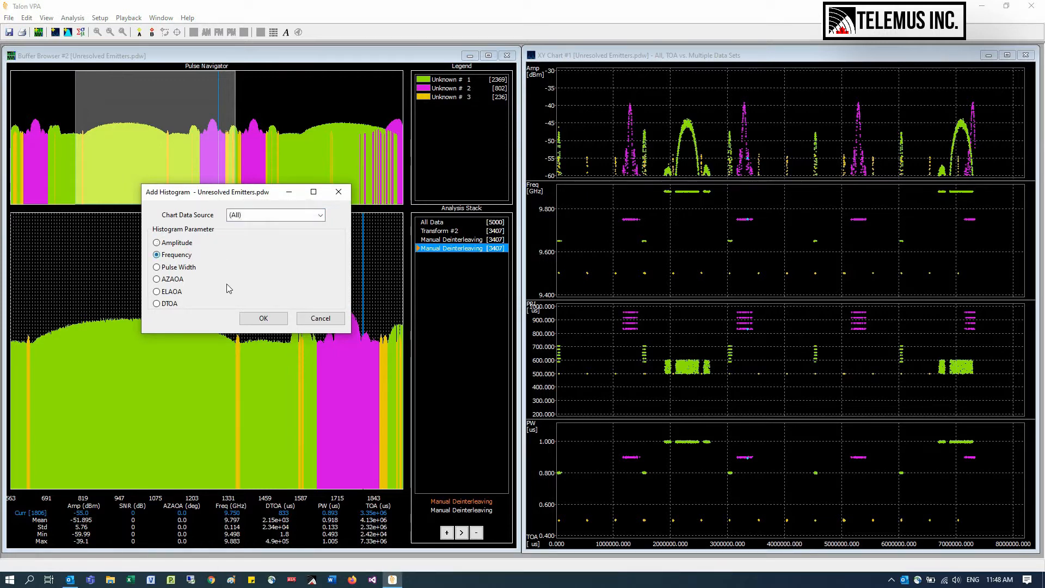
{"action": "left_click", "coordinate": [264, 318]}
{"action": "left_click_drag", "start_coordinate": [390, 62], "coordinate": [319, 246]}
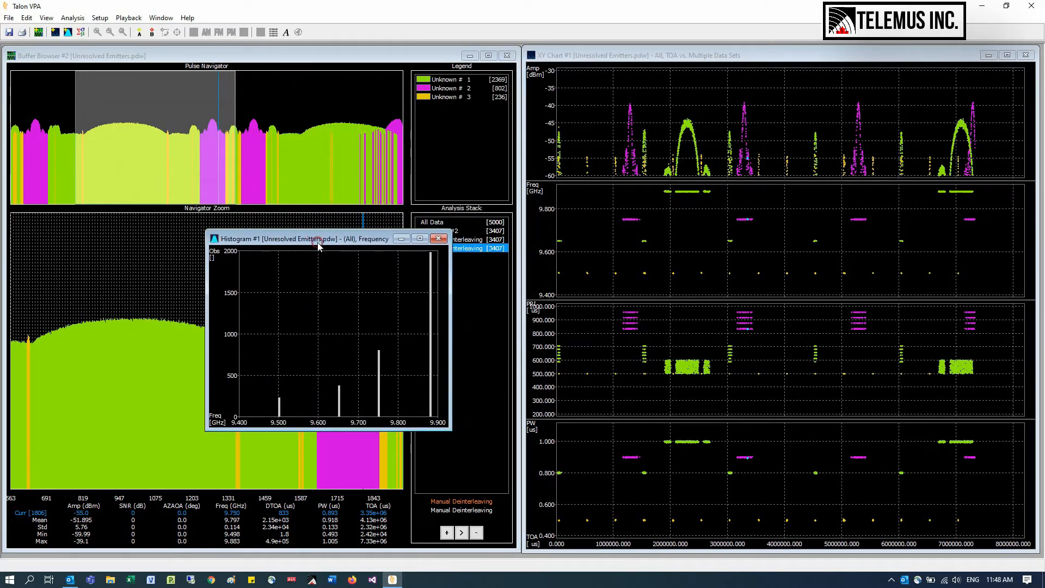
{"action": "left_click_drag", "start_coordinate": [449, 429], "coordinate": [502, 467]}
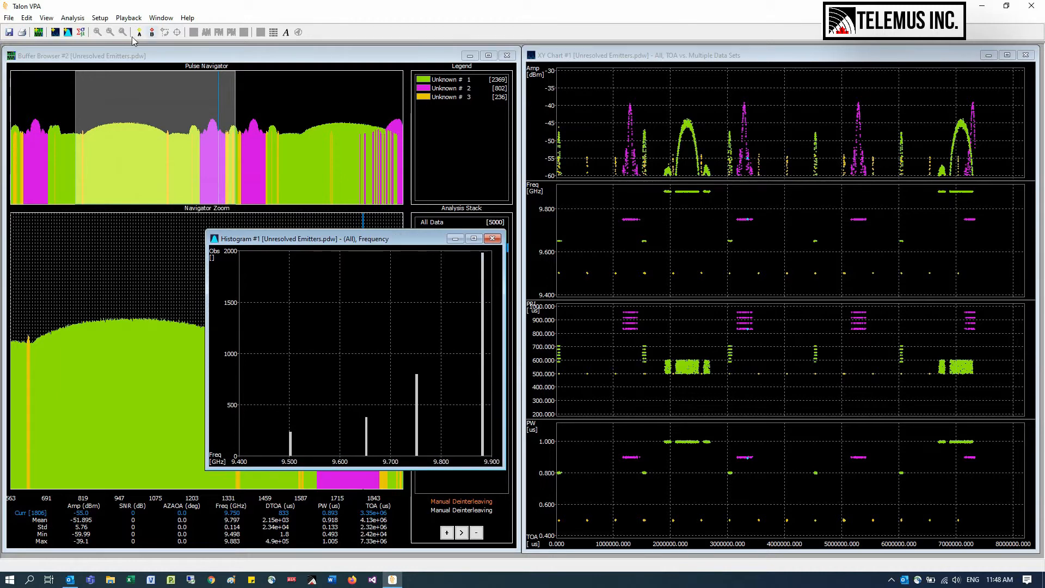
- Add an amplitude histogram for the Unknown # 2 cluster, enlarge it and place it over the XY charts
{"action": "left_click", "coordinate": [68, 32]}
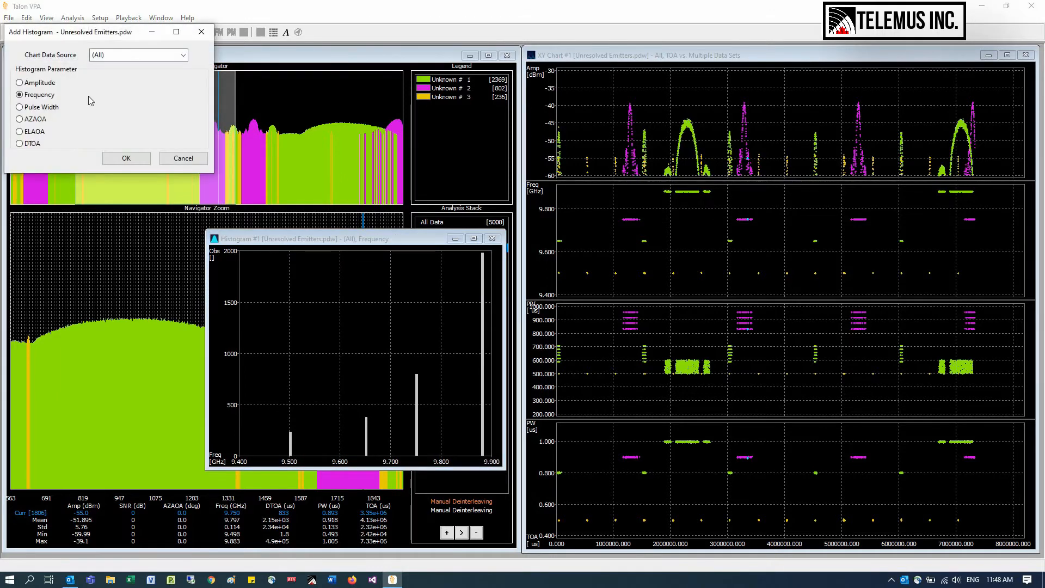
{"action": "left_click", "coordinate": [112, 56]}
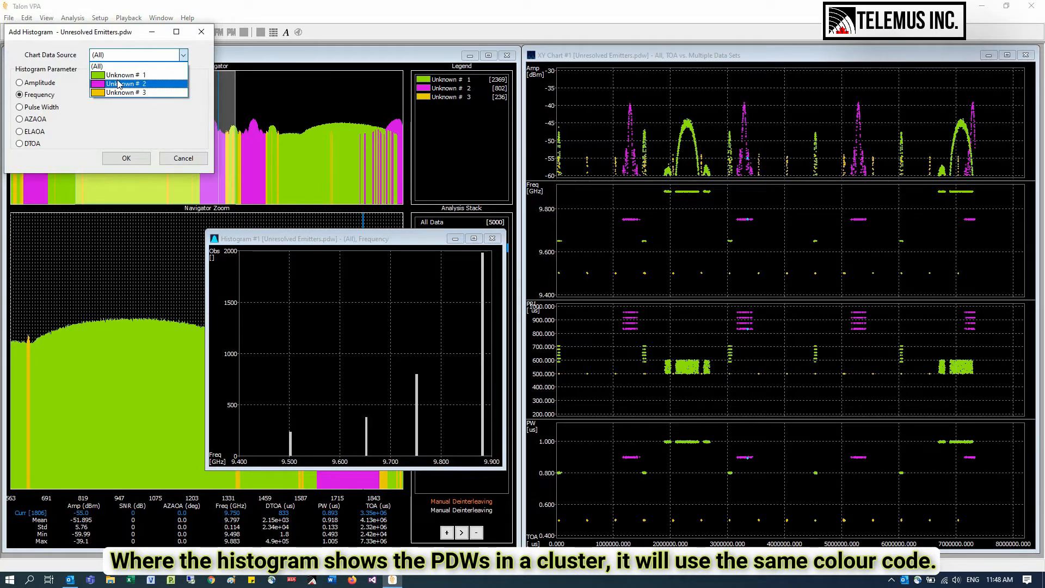
{"action": "left_click", "coordinate": [118, 83]}
{"action": "left_click", "coordinate": [39, 82]}
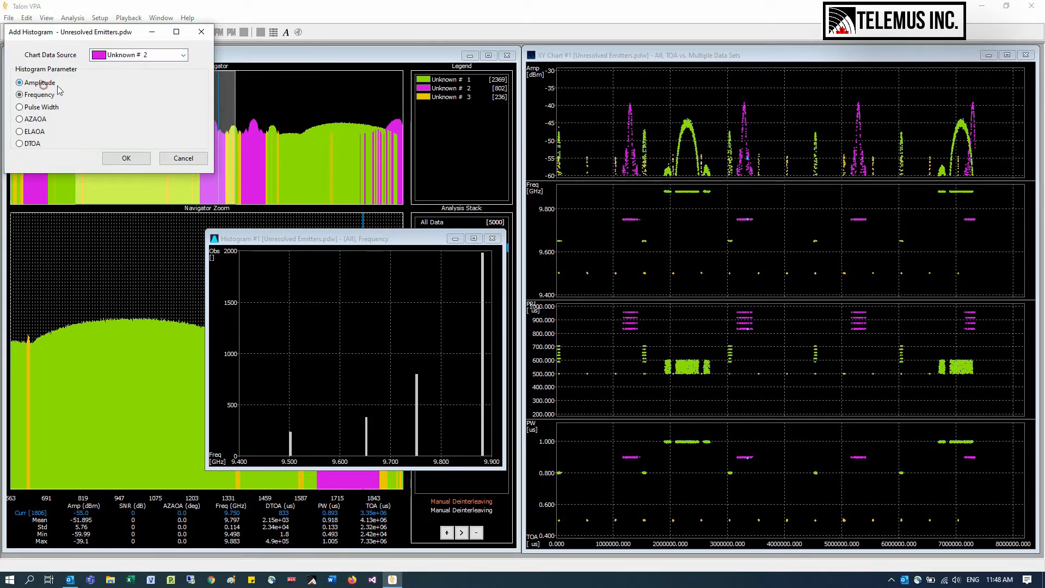
{"action": "left_click", "coordinate": [124, 157]}
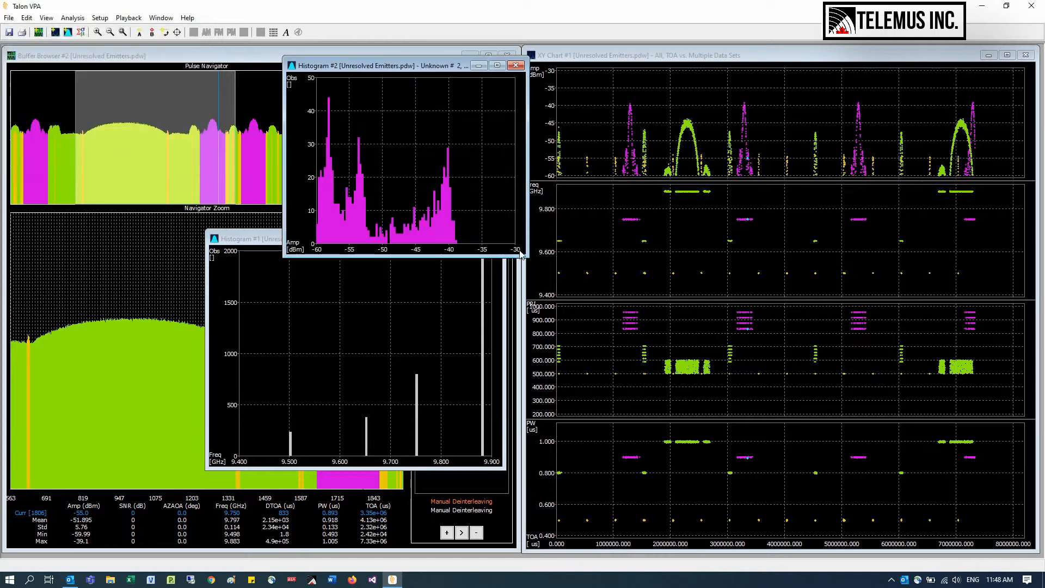
{"action": "left_click_drag", "start_coordinate": [526, 255], "coordinate": [621, 327]}
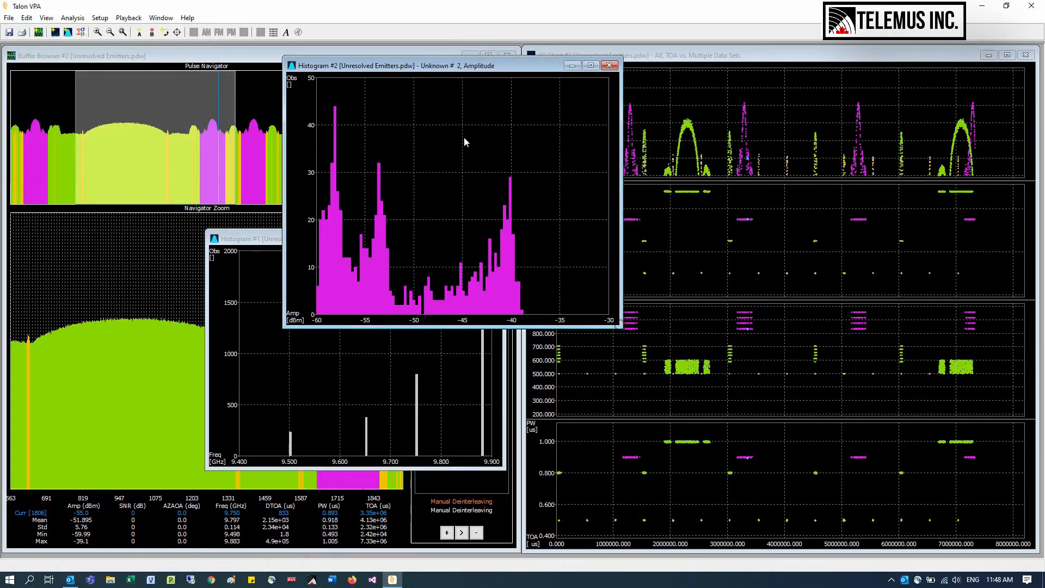
{"action": "left_click_drag", "start_coordinate": [425, 70], "coordinate": [736, 228]}
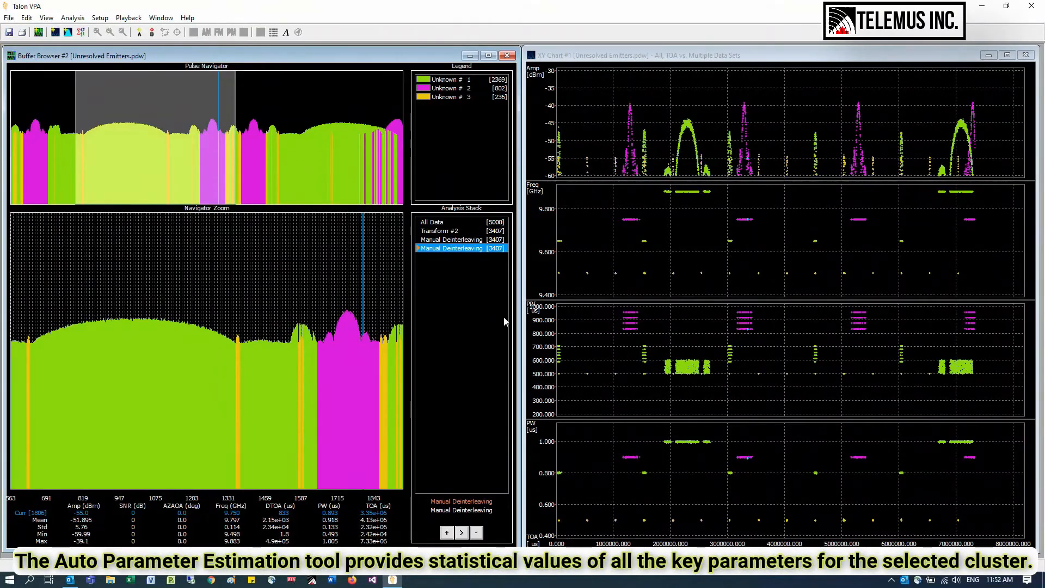
- Run Auto Parameter Estimation on the (All) group and review the estimated parameters of emitters 2 and 3
{"action": "left_click", "coordinate": [82, 33]}
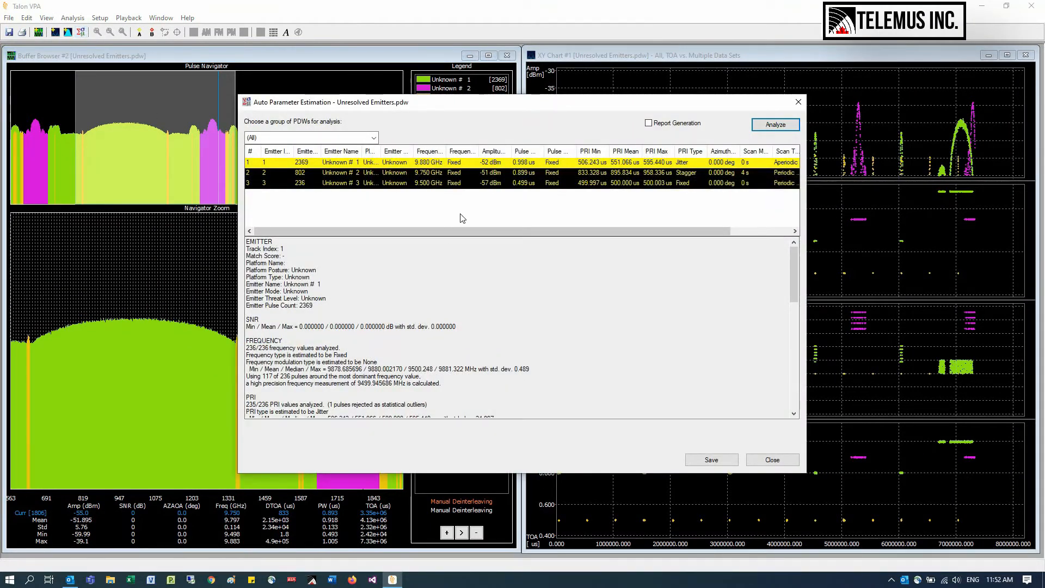
{"action": "left_click", "coordinate": [490, 173]}
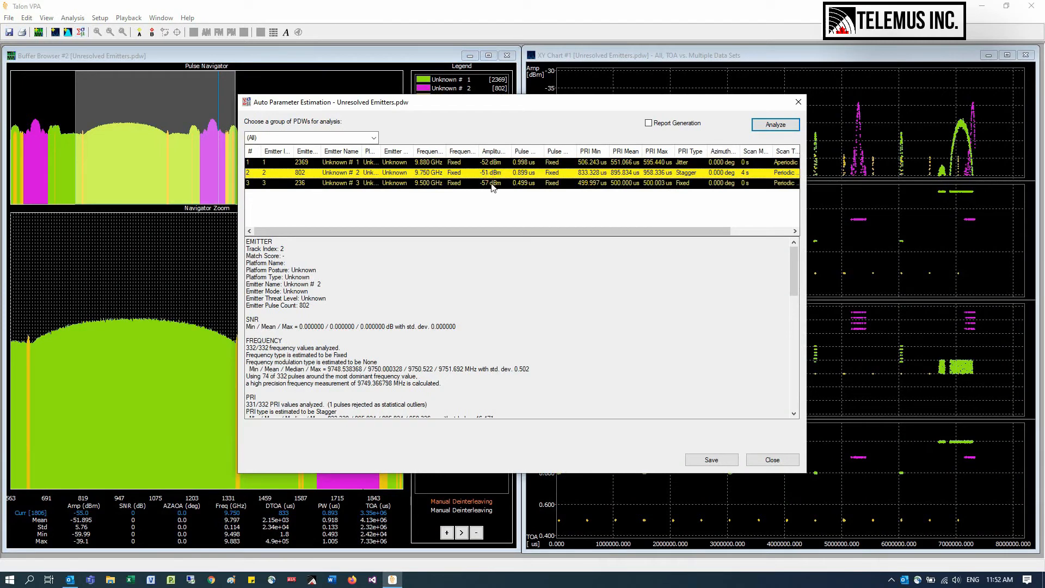
{"action": "left_click", "coordinate": [493, 183]}
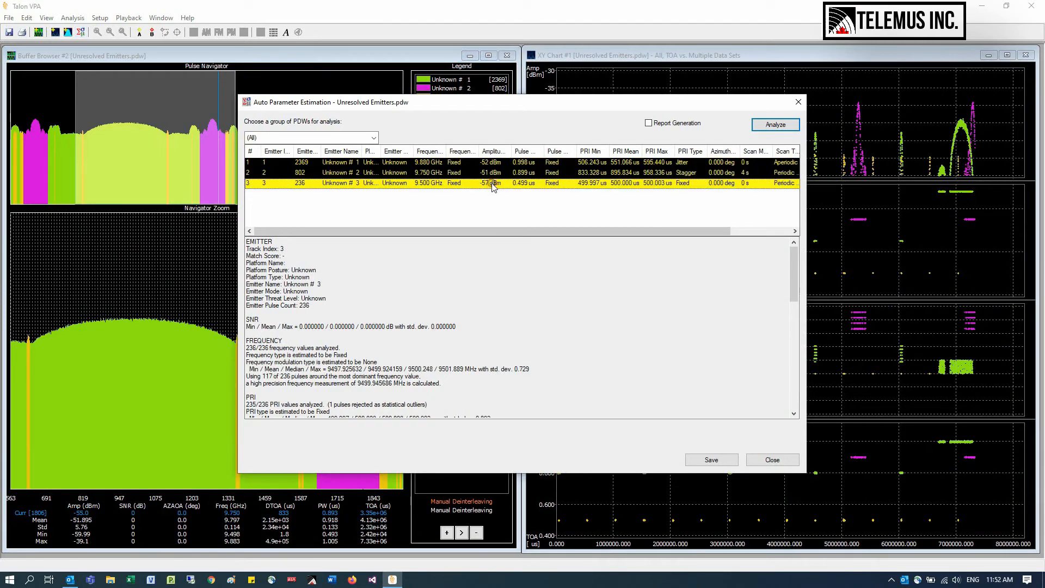
{"action": "left_click", "coordinate": [374, 138]}
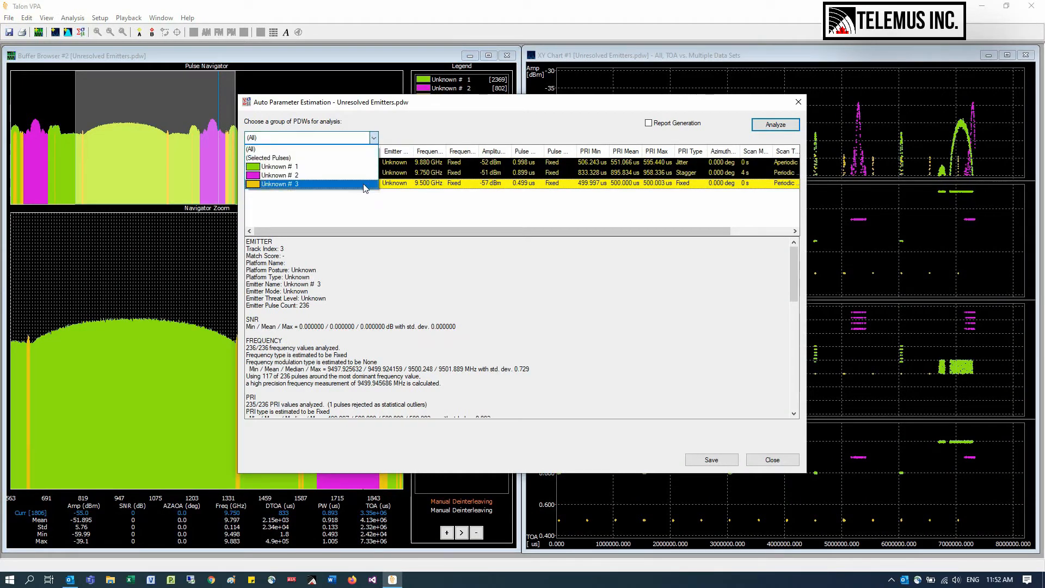
{"action": "left_click", "coordinate": [360, 151]}
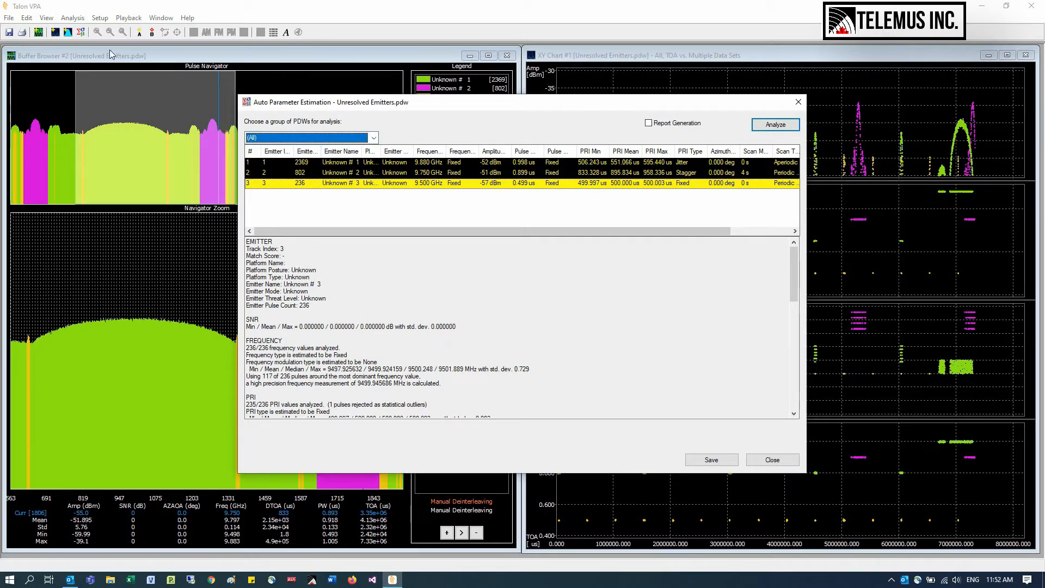
- Load Sample Library.tel as the active emitter library
{"action": "left_click", "coordinate": [34, 18]}
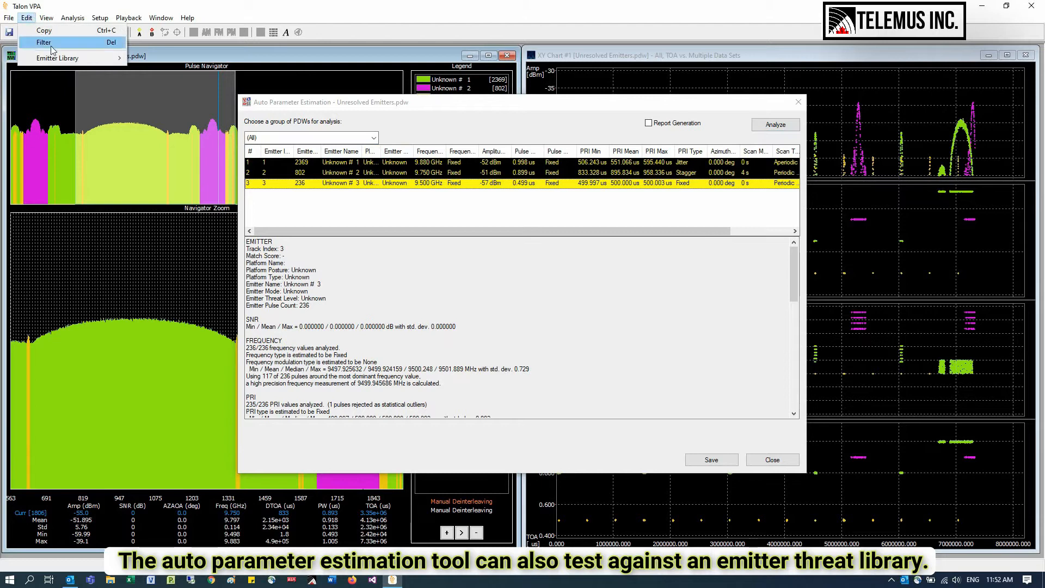
{"action": "mouse_move", "coordinate": [87, 60]}
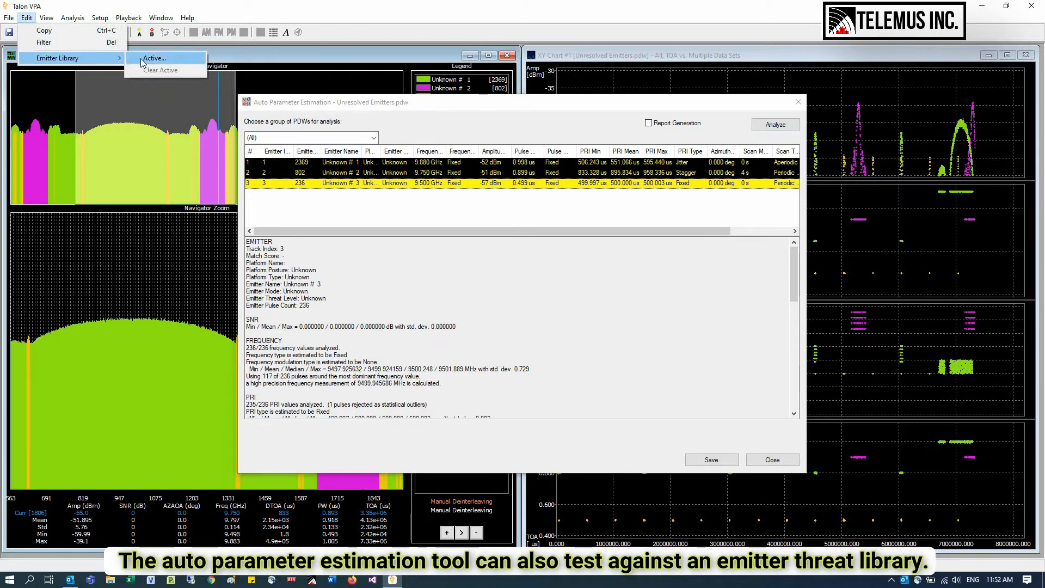
{"action": "left_click", "coordinate": [142, 58]}
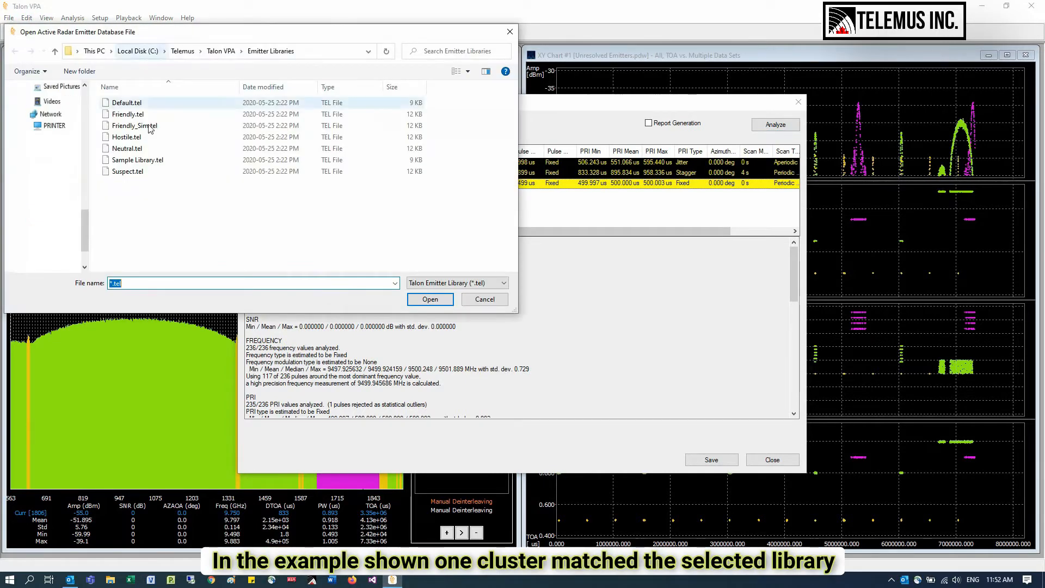
{"action": "left_click", "coordinate": [150, 159]}
{"action": "left_click", "coordinate": [441, 300]}
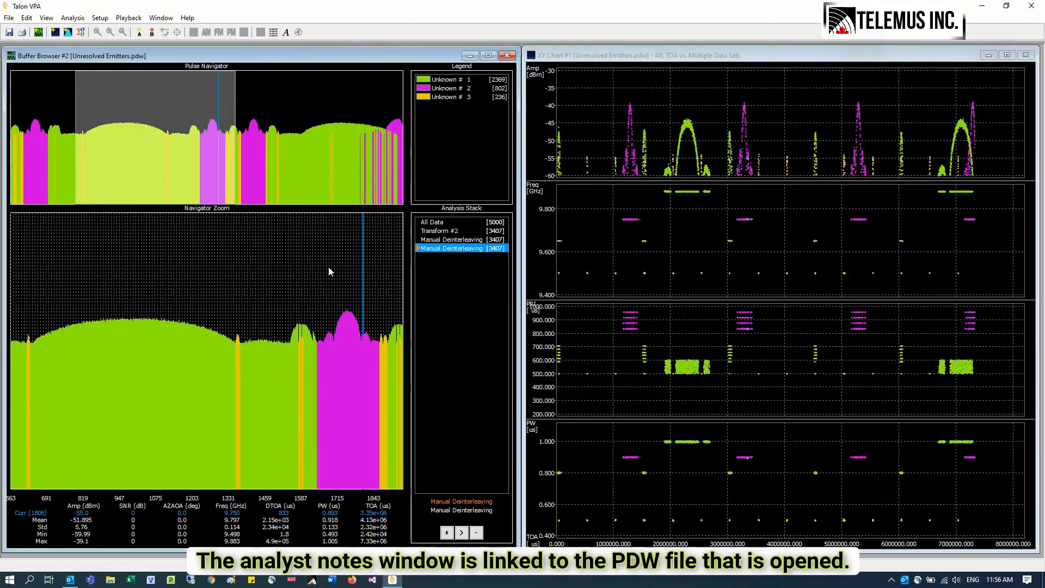
- Paste analyst notes covering the <= -60 dBm transform, frequency separation and Unknown 3 recognized as 'Test Hostile', close the notes and reopen them
{"action": "left_click", "coordinate": [289, 33]}
{"action": "left_click_drag", "start_coordinate": [265, 112], "coordinate": [557, 170]}
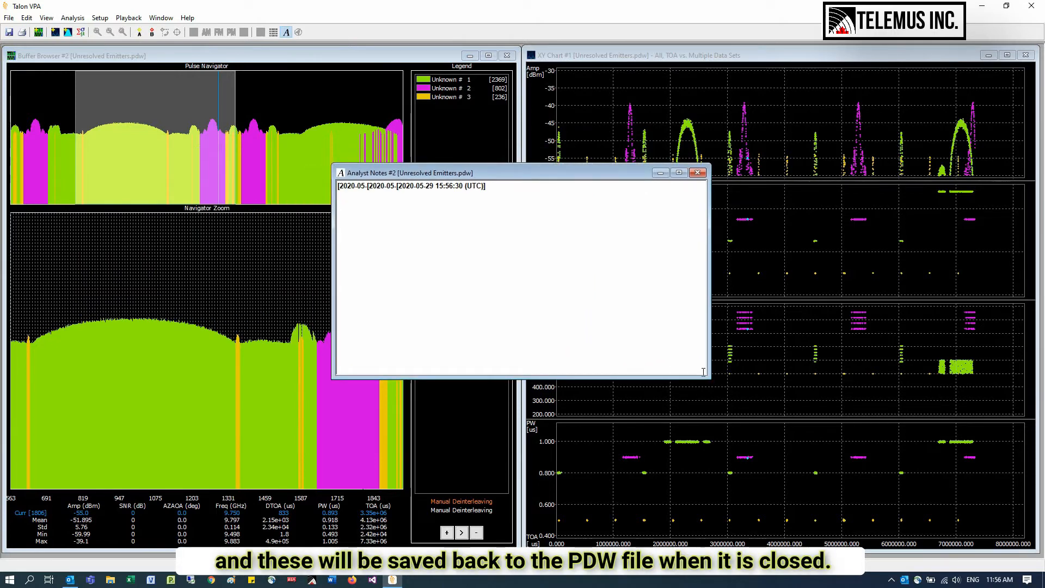
{"action": "left_click_drag", "start_coordinate": [708, 375], "coordinate": [749, 432]}
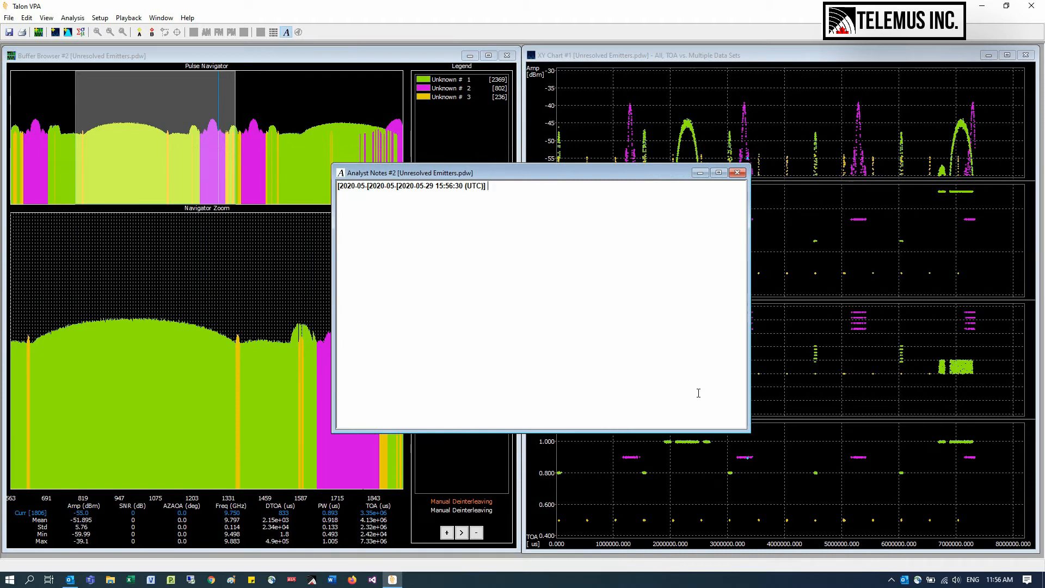
{"action": "type", "text": "Added a transform to remove PDWs with amplitude <= -60 dBm Seperated PDWs based on frequency Tested with sample library and Unknown 3 recognized as 'Test Hostile'"}
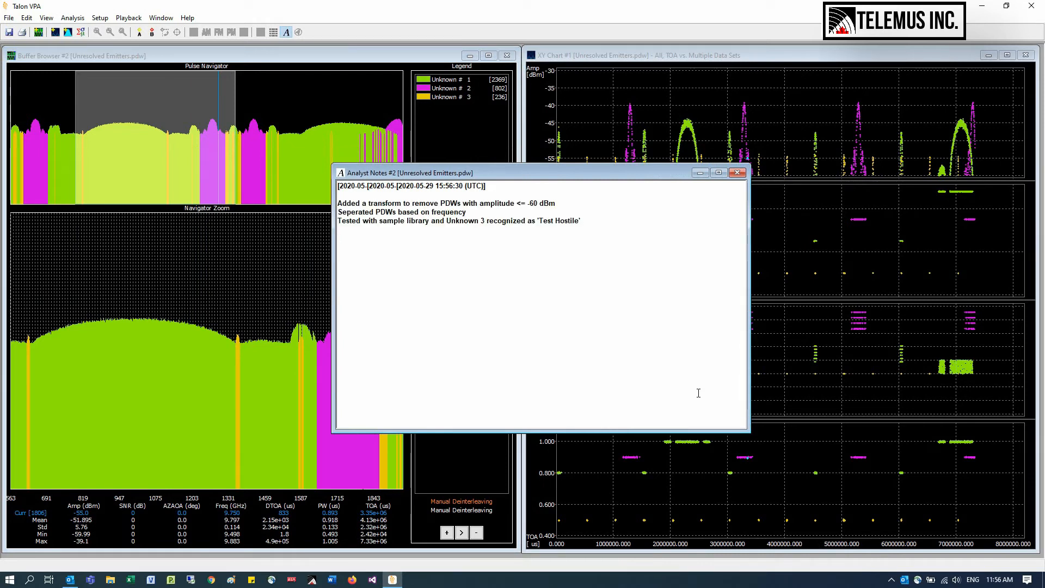
{"action": "left_click", "coordinate": [737, 173]}
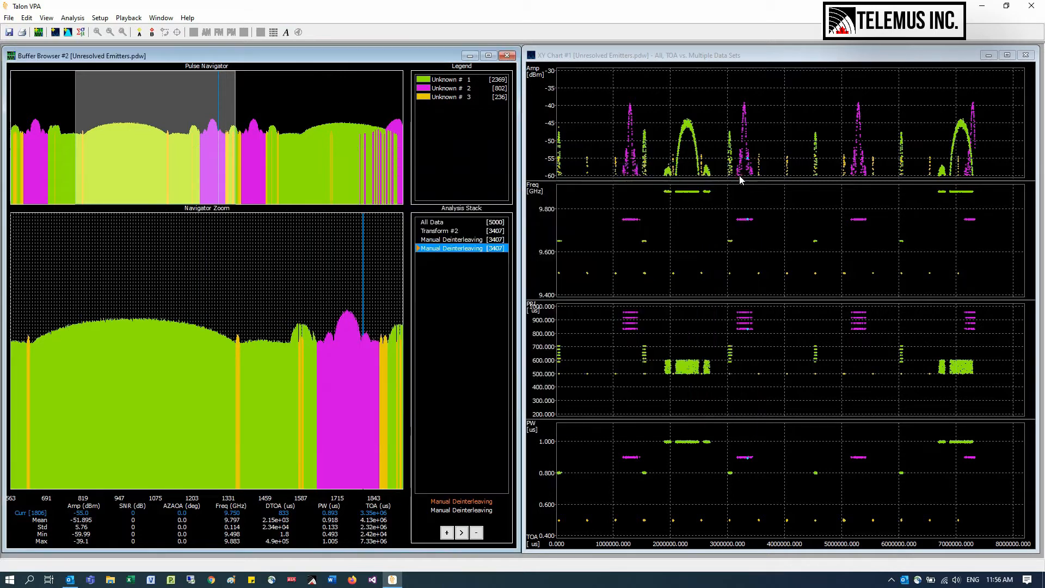
{"action": "left_click", "coordinate": [285, 32]}
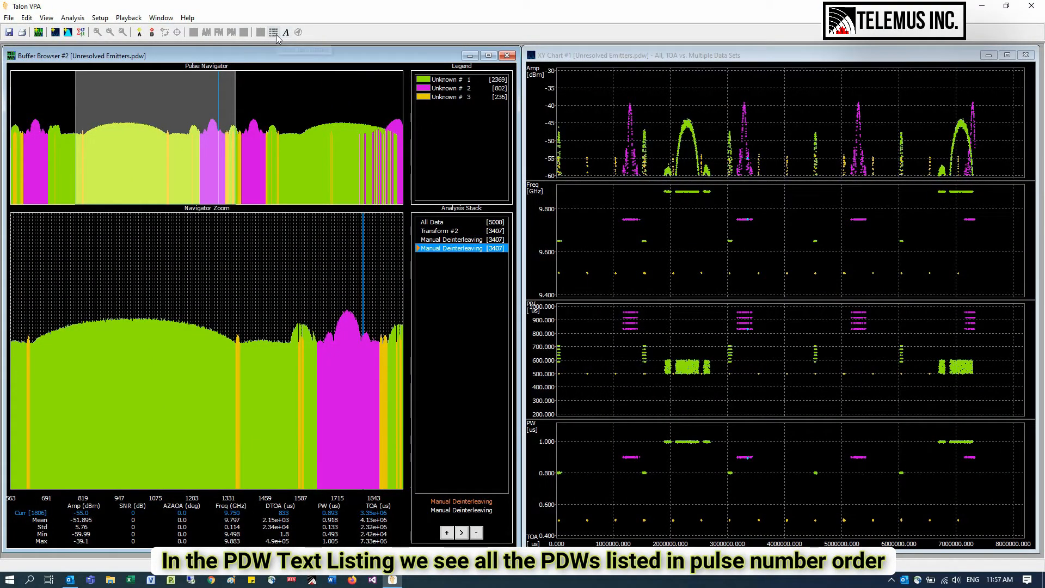
- Open the PDW text listing, move it toward the middle of the workspace and make it taller
{"action": "left_click", "coordinate": [277, 35]}
{"action": "left_click_drag", "start_coordinate": [268, 68], "coordinate": [646, 162]}
{"action": "left_click_drag", "start_coordinate": [770, 366], "coordinate": [752, 515]}
- Select the run of pulses 1642 to 1658 in the PDW text listing
{"action": "left_click_drag", "start_coordinate": [748, 184], "coordinate": [752, 334]}
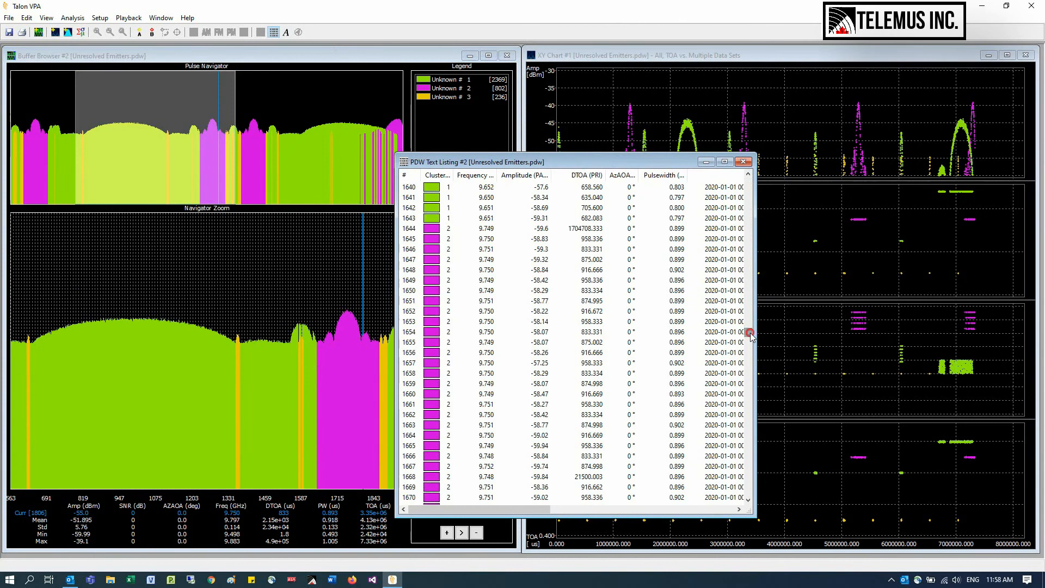
{"action": "left_click", "coordinate": [427, 207]}
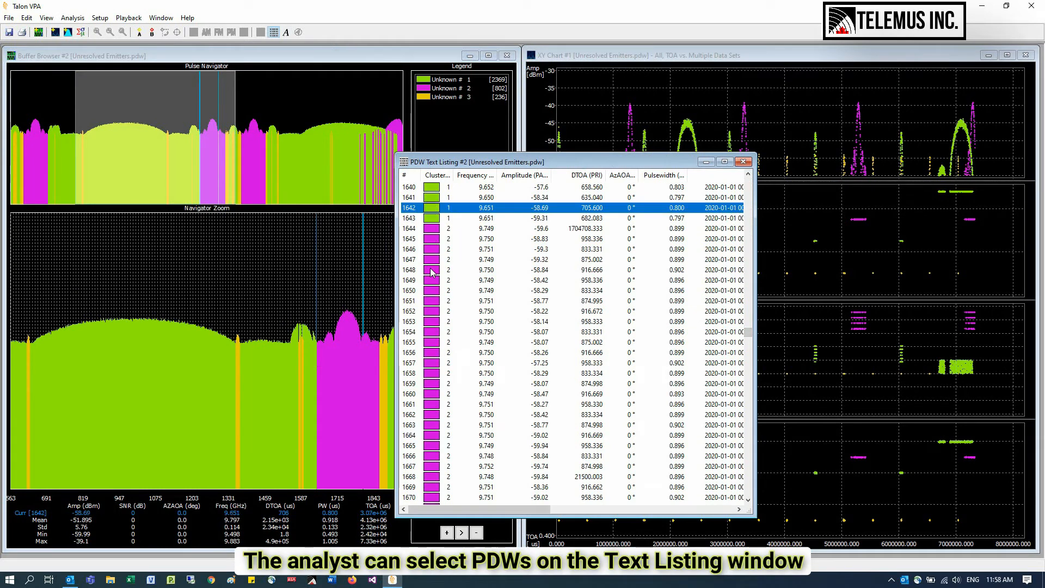
{"action": "left_click", "coordinate": [433, 373], "text": "shift"}
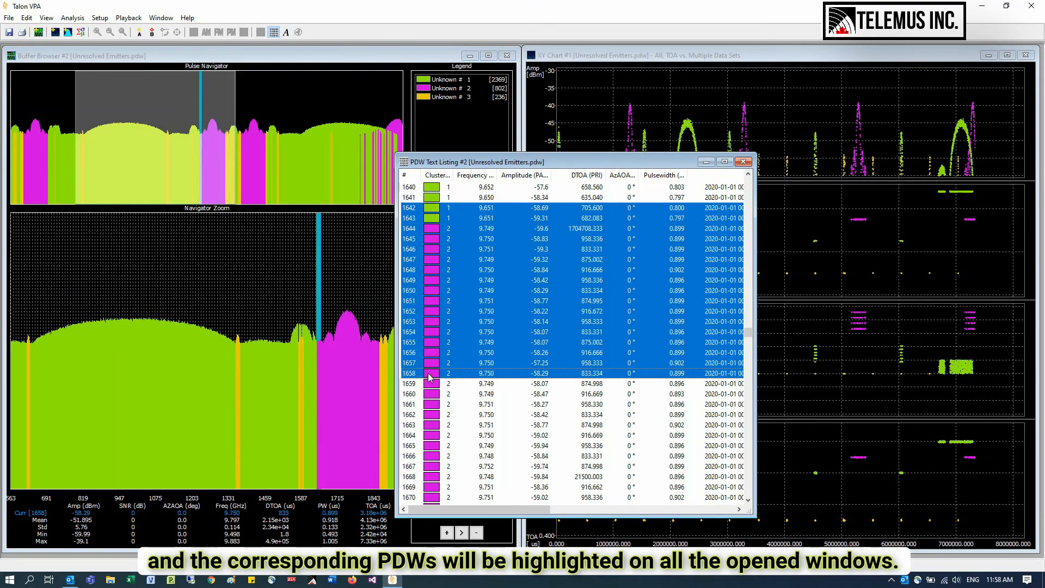
{"action": "left_click", "coordinate": [431, 435], "text": "shift"}
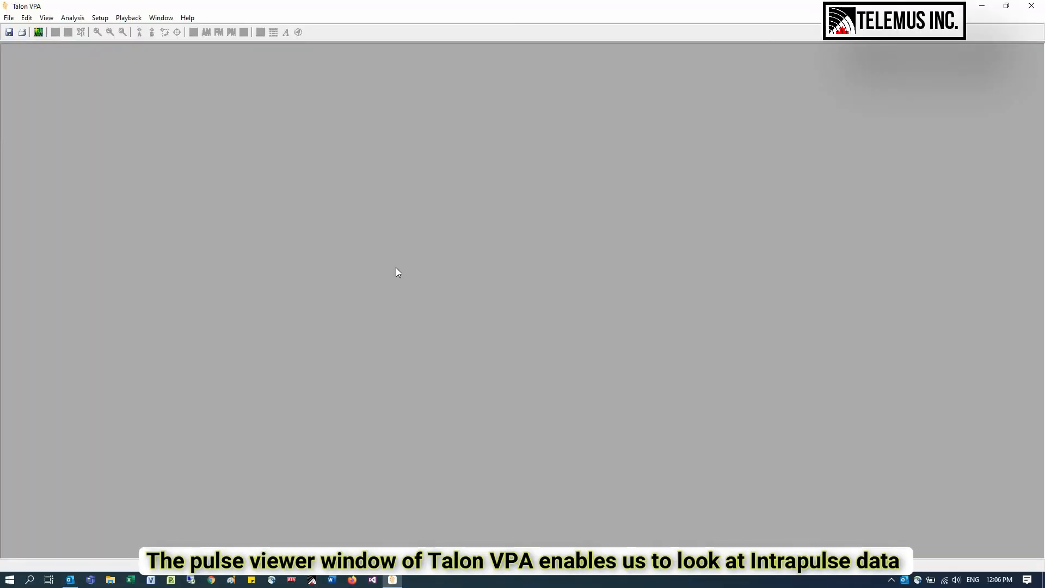
- Open the PDW file Barker3_1usPW and place its buffer browser in the upper corner of the empty workspace
{"action": "left_click", "coordinate": [38, 33]}
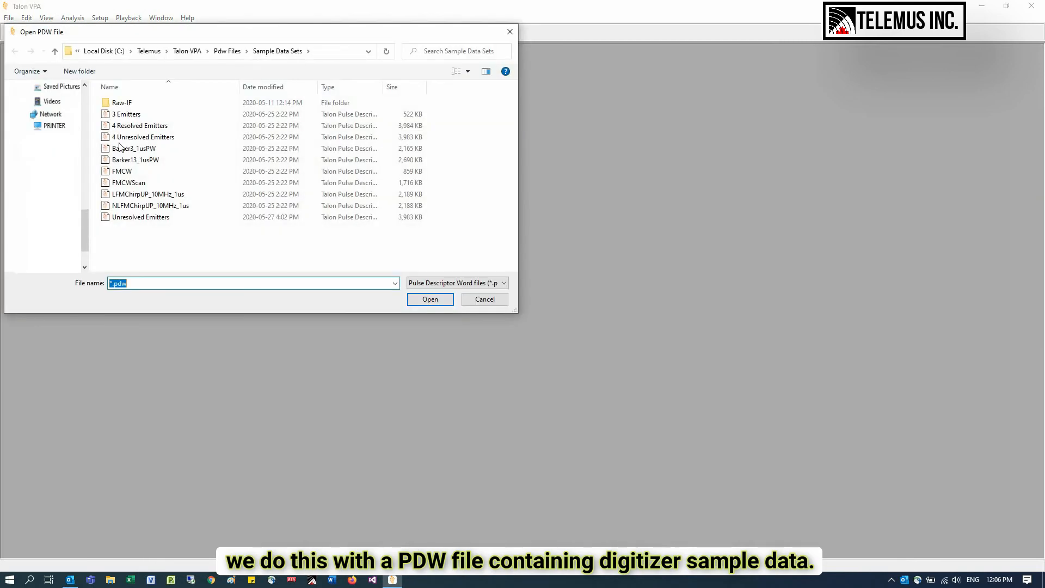
{"action": "double_click", "coordinate": [168, 149]}
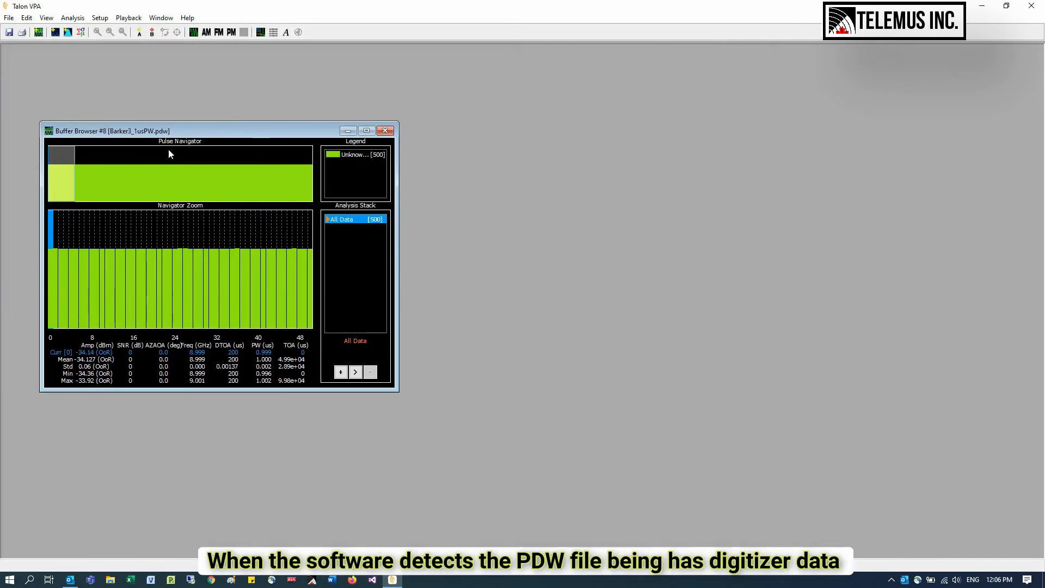
{"action": "left_click_drag", "start_coordinate": [184, 133], "coordinate": [148, 71]}
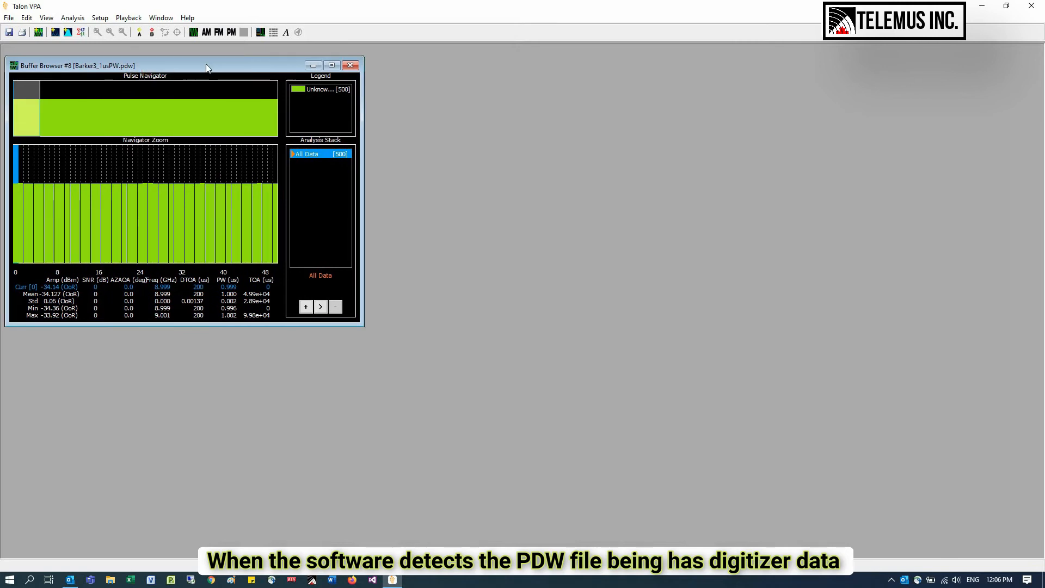
- Show the pulse viewer for the Barker3_1usPW data, place it beside the buffer browser and enlarge it
{"action": "left_click", "coordinate": [260, 32]}
{"action": "left_click_drag", "start_coordinate": [250, 125], "coordinate": [629, 129]}
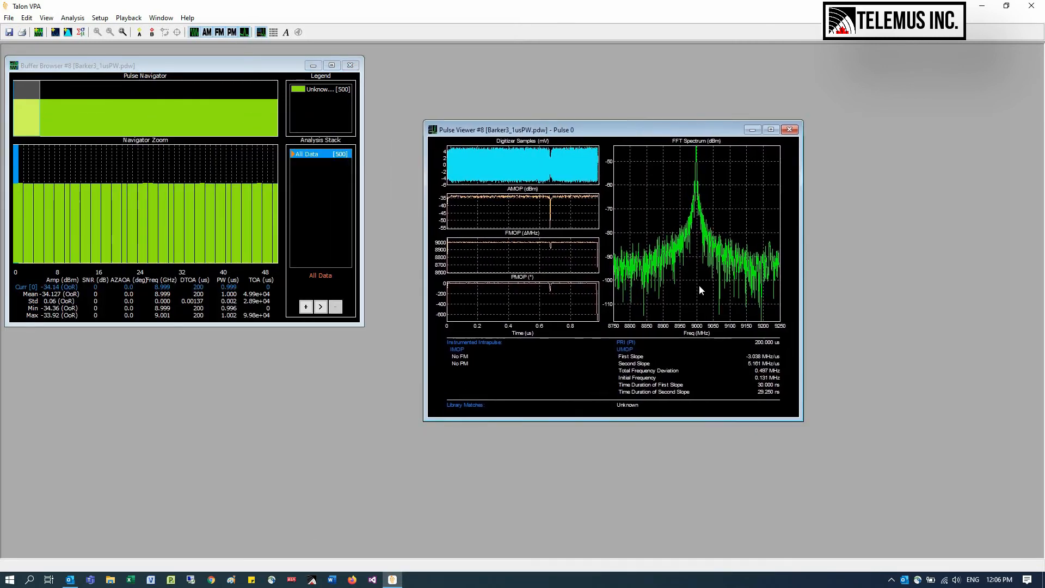
{"action": "left_click_drag", "start_coordinate": [803, 420], "coordinate": [989, 533]}
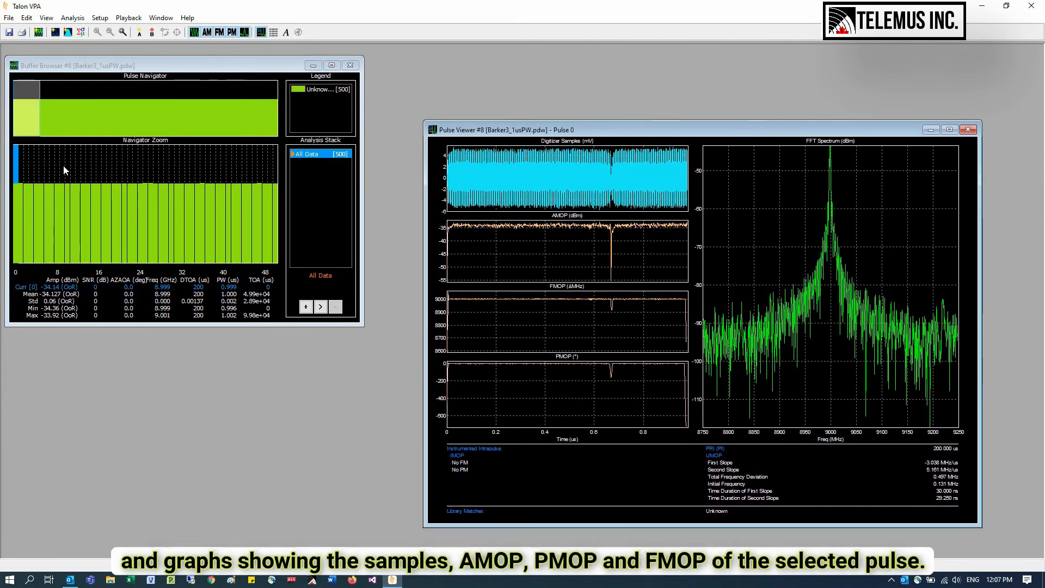
- View pulses 6 and 5 individually in the pulse viewer and select the range of pulses 6 to 28
{"action": "left_click", "coordinate": [48, 166]}
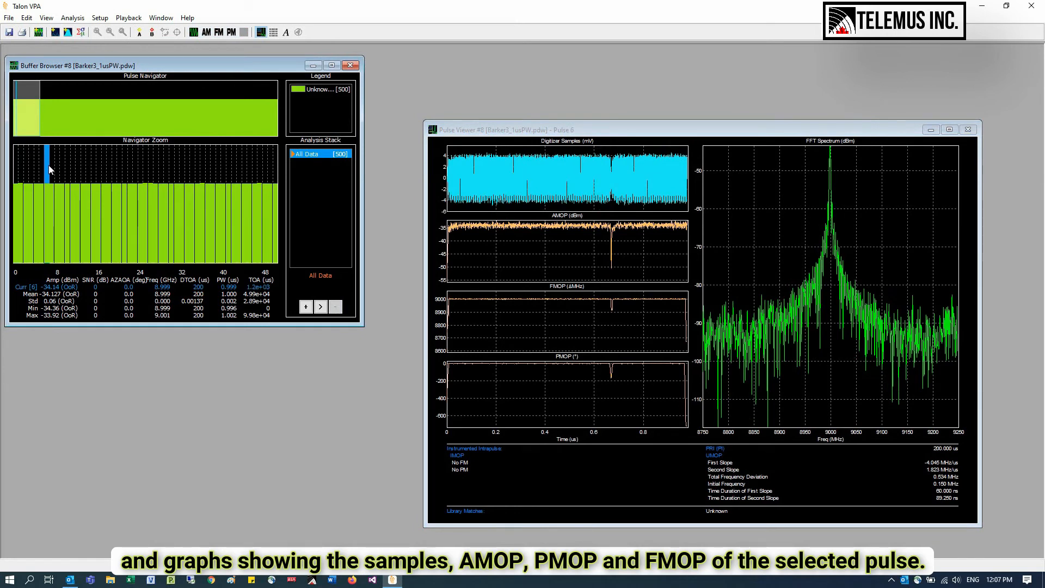
{"action": "left_click", "coordinate": [40, 166]}
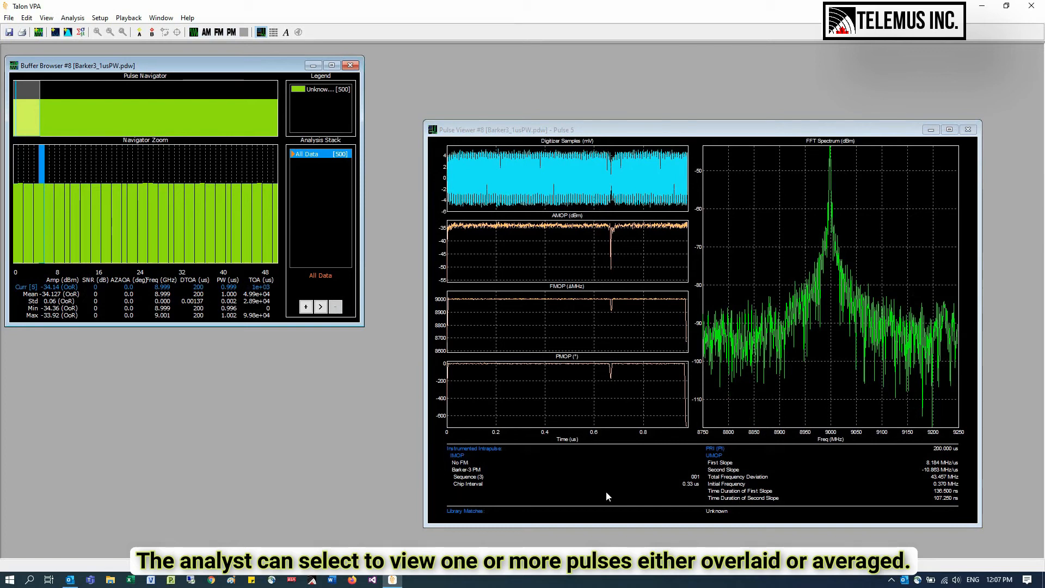
{"action": "left_click_drag", "start_coordinate": [46, 156], "coordinate": [164, 173]}
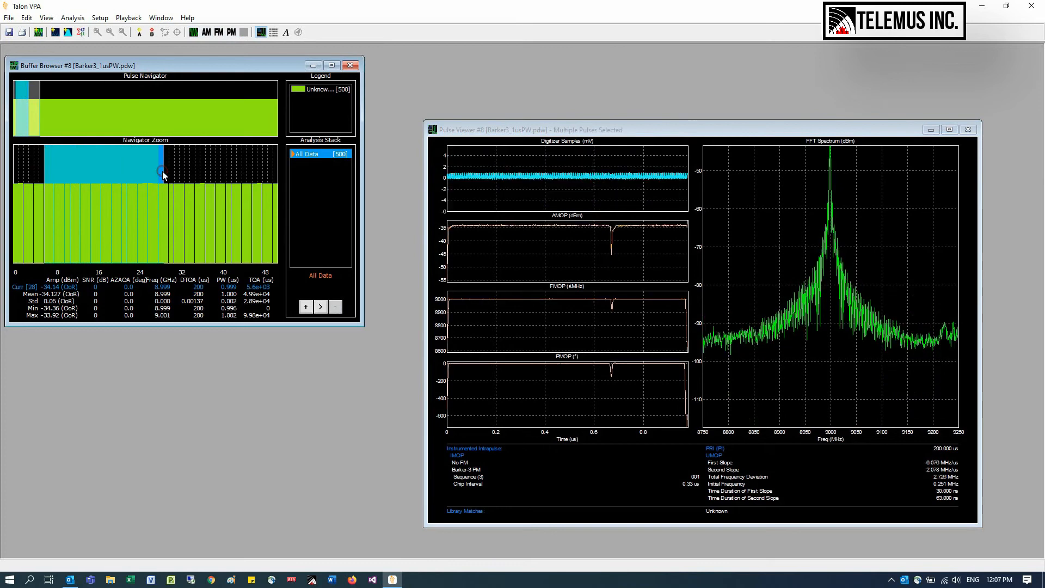
- Display the selected pulses overlaid in the pulse viewer and switch back to the averaged display
{"action": "right_click", "coordinate": [769, 276]}
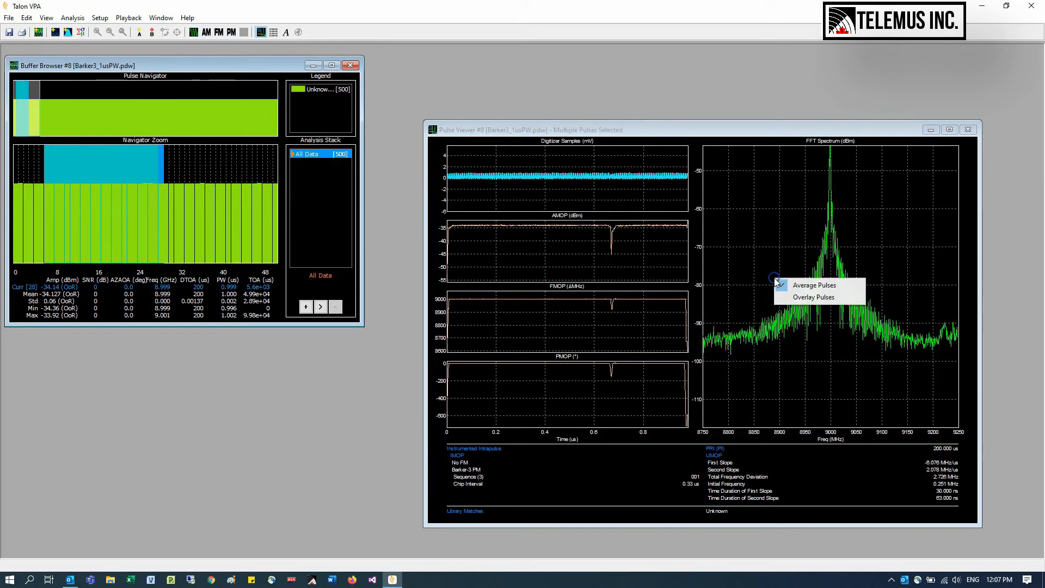
{"action": "left_click", "coordinate": [786, 294]}
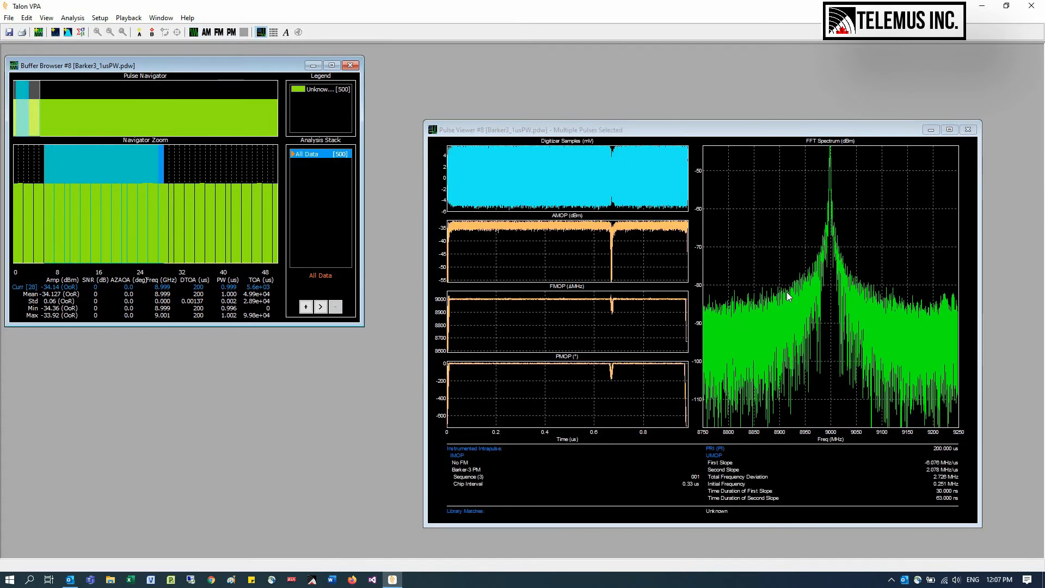
{"action": "right_click", "coordinate": [787, 296]}
{"action": "left_click", "coordinate": [795, 302]}
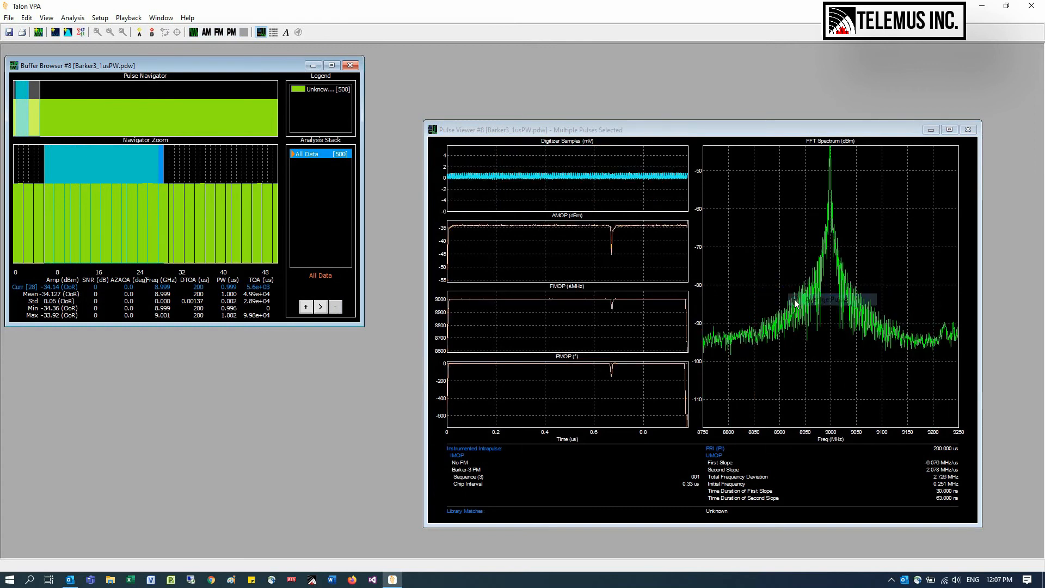